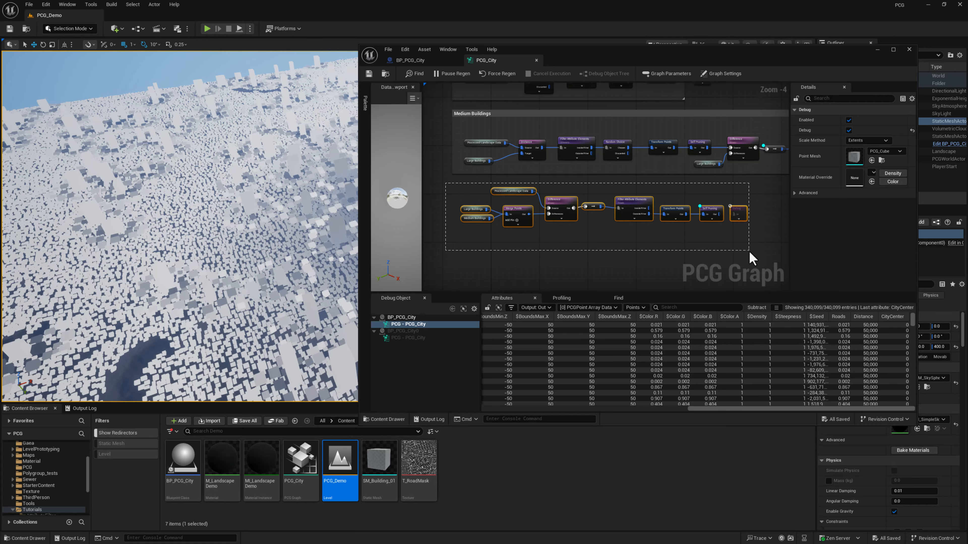
Group the lower row of building nodes in a comment titled "Small Buildings" and align it beneath the Medium Buildings comment
drag(749, 252, 749, 252)
key(c)
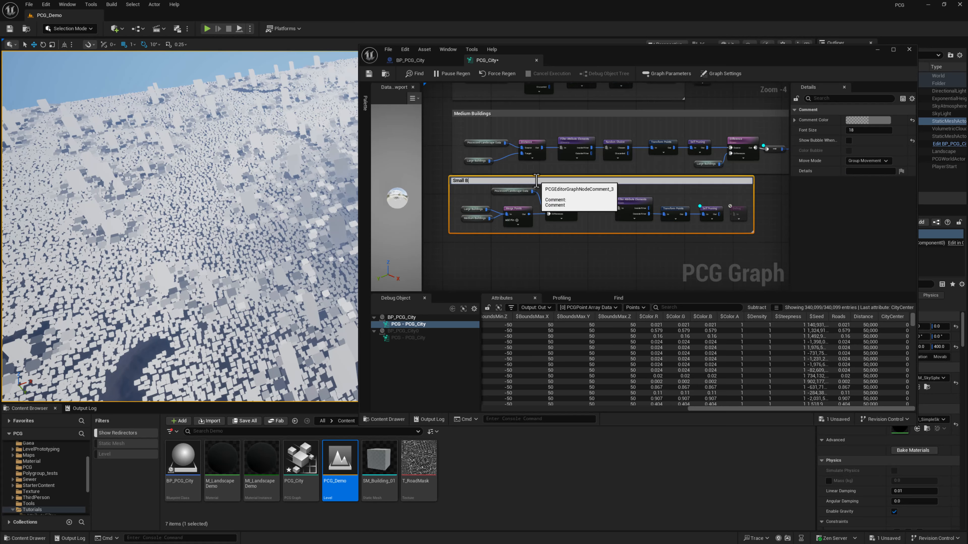
text(Small Buildings)
key(Return)
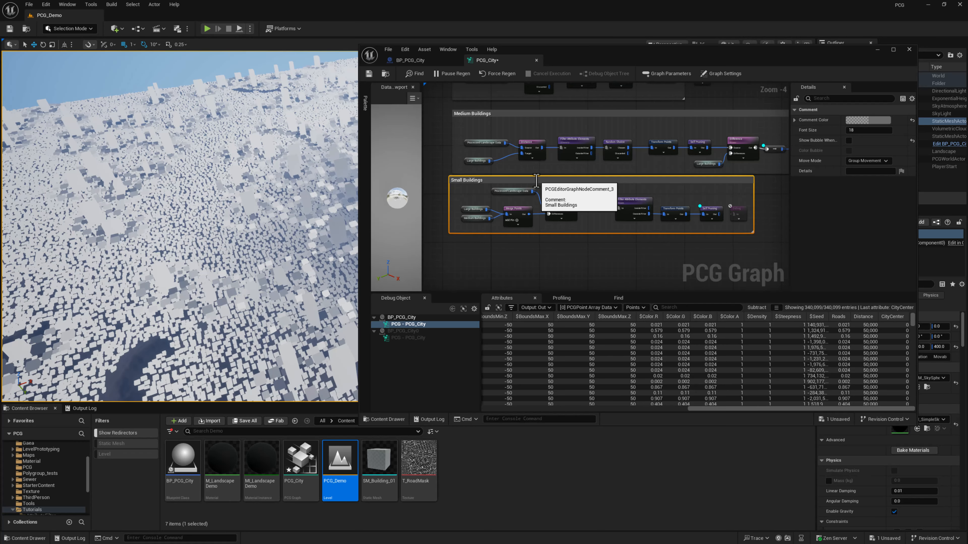
mouse_move(536, 181)
mouse_down()
mouse_move(557, 190)
mouse_move(545, 193)
mouse_up()
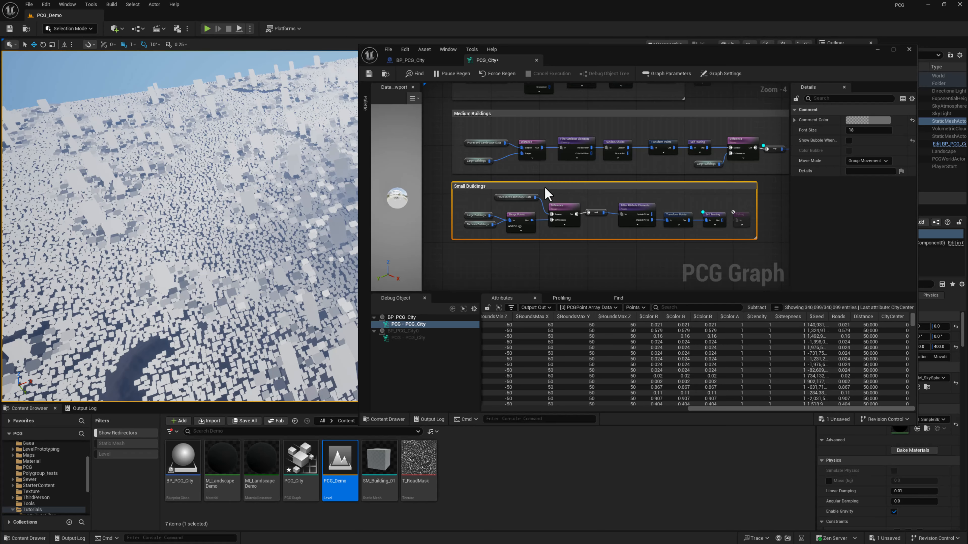
Move the Processed Landscape Data reroute farther from the Subtract node to make room for another node
scroll(705, 220, up, 2)
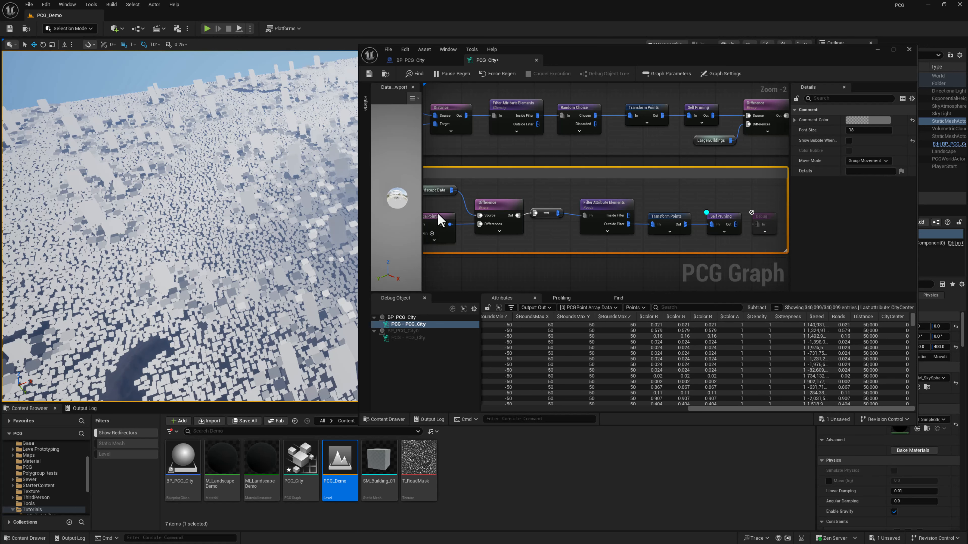
drag(609, 56, 966, 104)
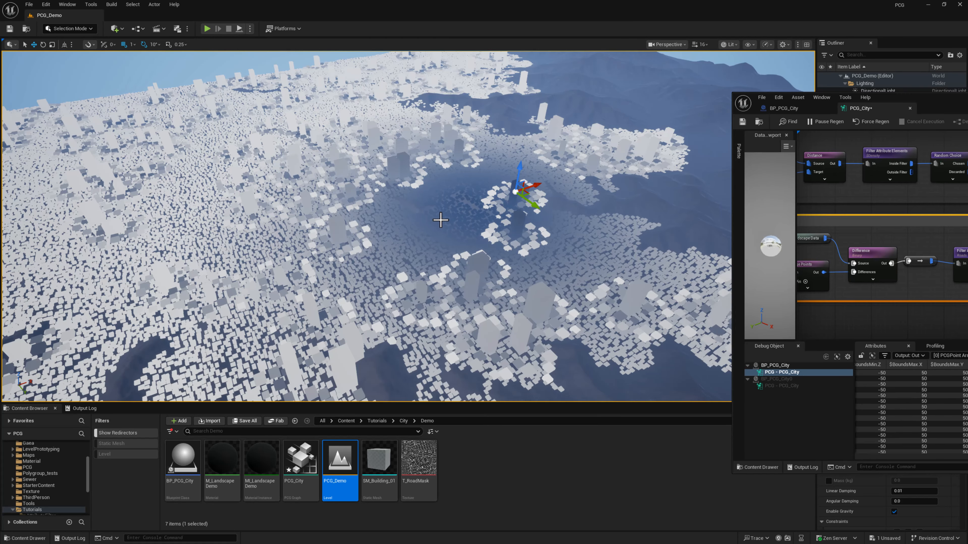
drag(932, 108, 482, 141)
scroll(545, 240, down, 3)
scroll(542, 233, down, 1)
right_drag(559, 225, 531, 344)
right_drag(600, 291, 430, 317)
scroll(475, 295, up, 4)
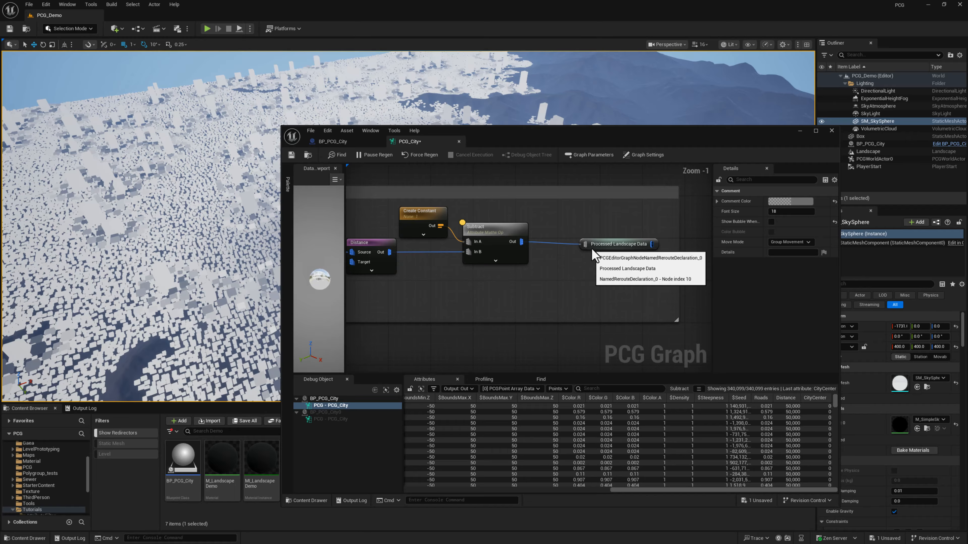
drag(594, 245, 695, 267)
right_drag(553, 263, 518, 268)
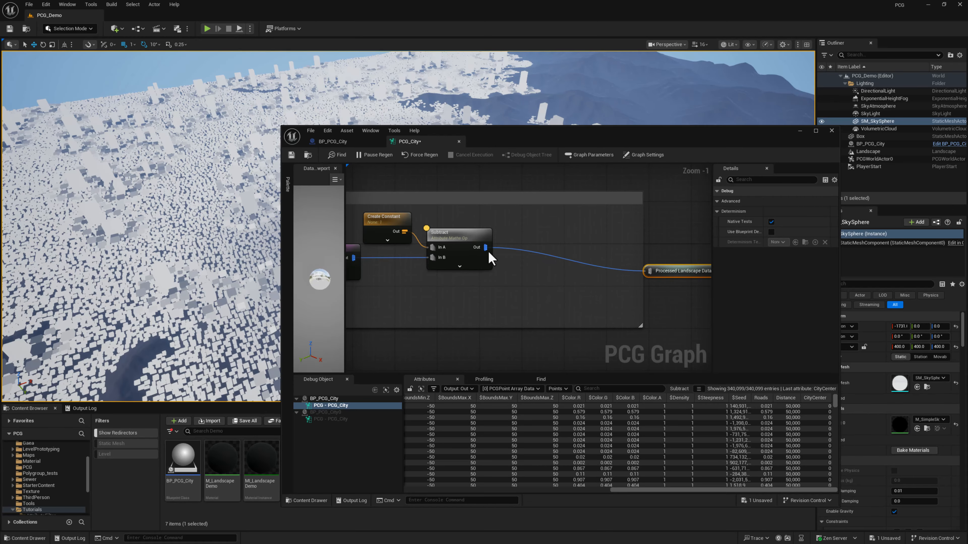
Add a Copy Attributes node and feed the Subtract output into both its Target and Source inputs
drag(545, 235, 545, 231)
text(copy)
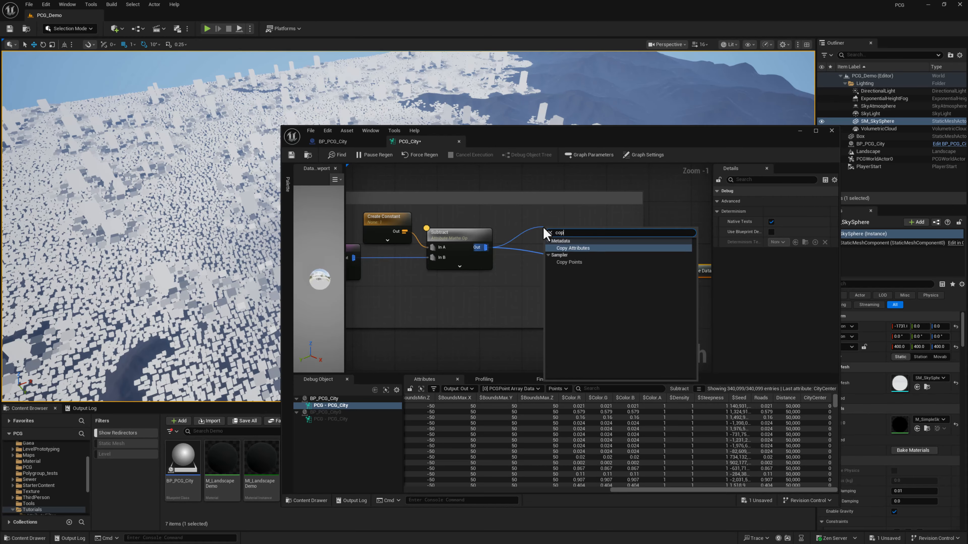
click(580, 255)
drag(568, 232, 570, 210)
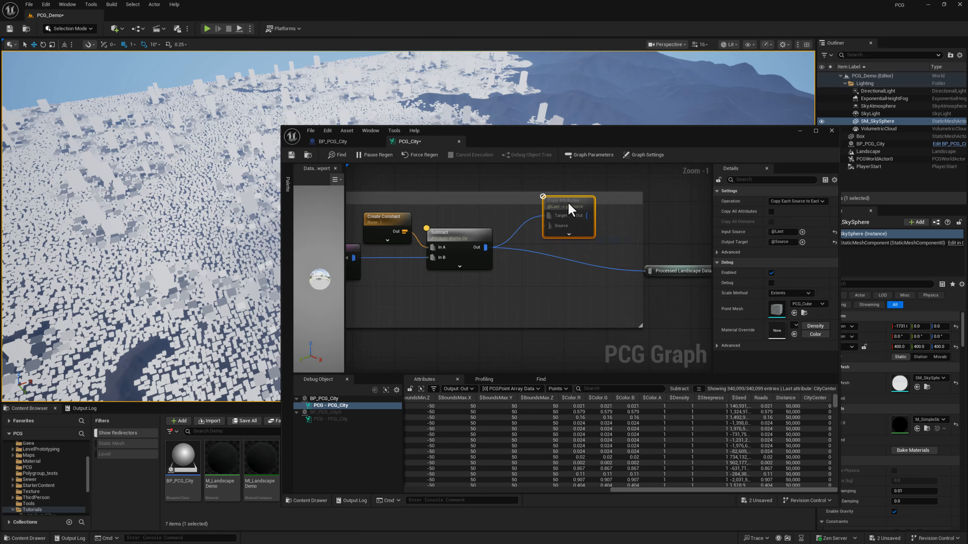
drag(485, 248, 550, 225)
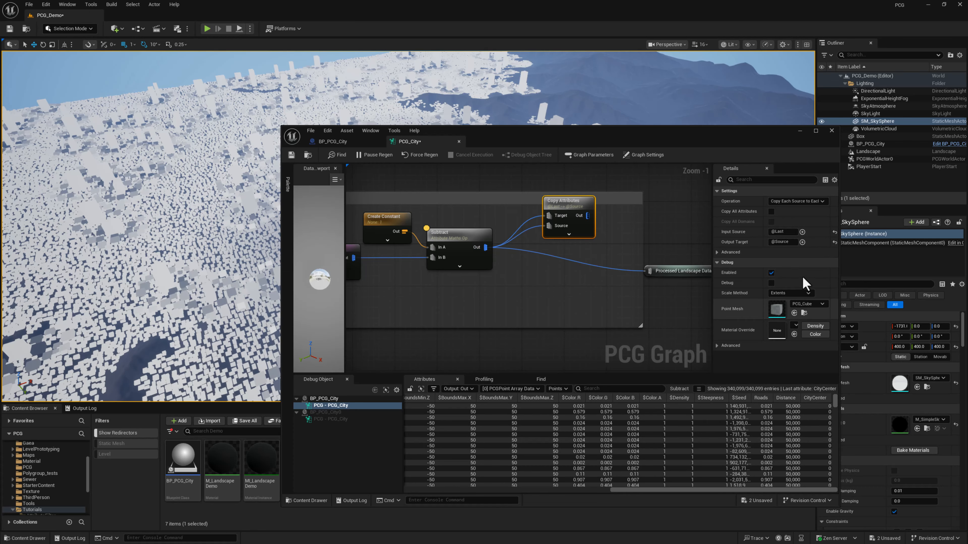
Set the new Copy Attributes node's Input Source to CityCenter and its Output Target to $Density
click(788, 231)
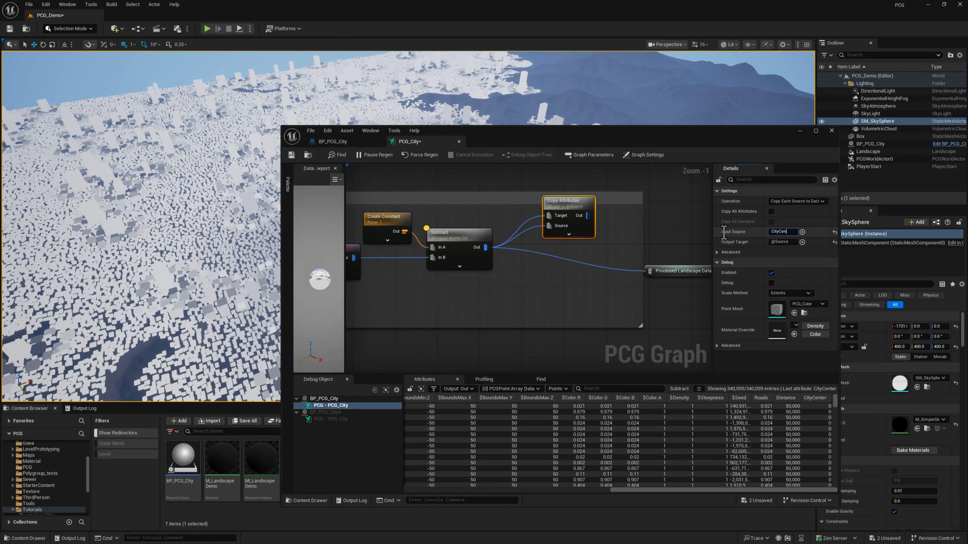
key(Return)
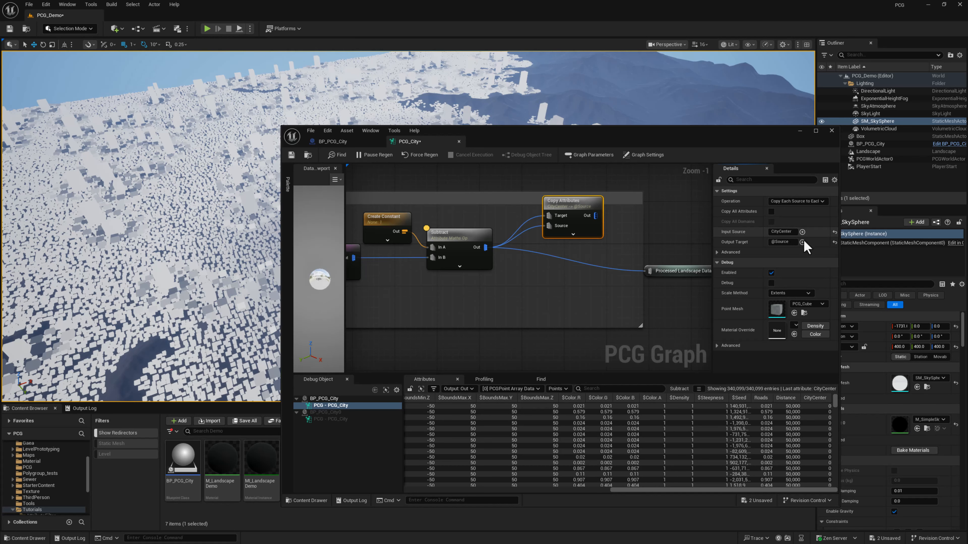
click(802, 242)
mouse_move(815, 288)
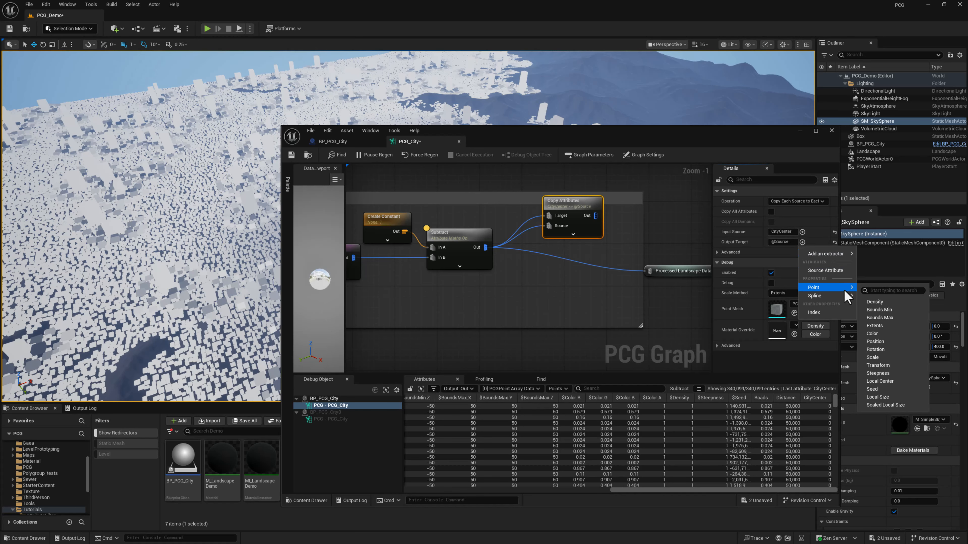
click(875, 302)
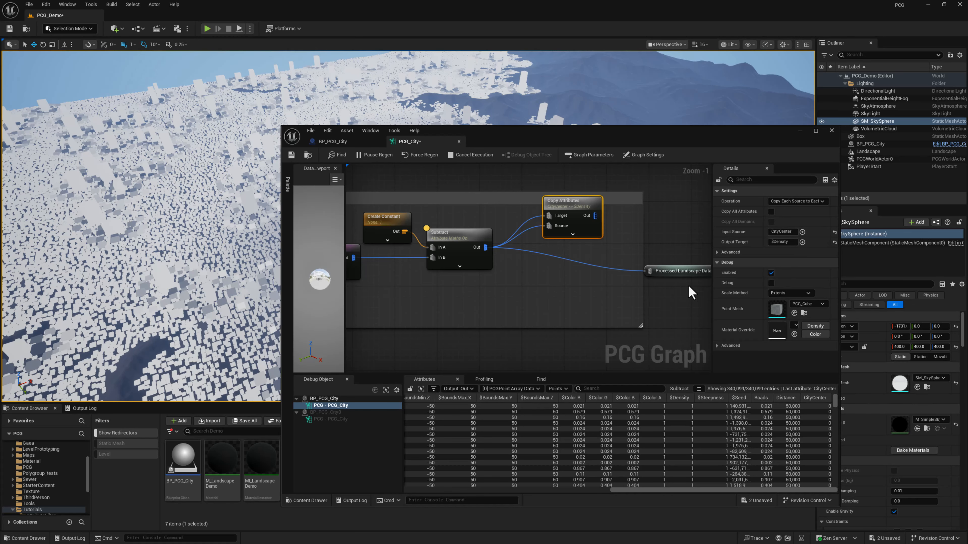
Feed Processed Landscape Data from Copy Attributes instead of Subtract, and line both nodes up after Subtract
alt+click(603, 268)
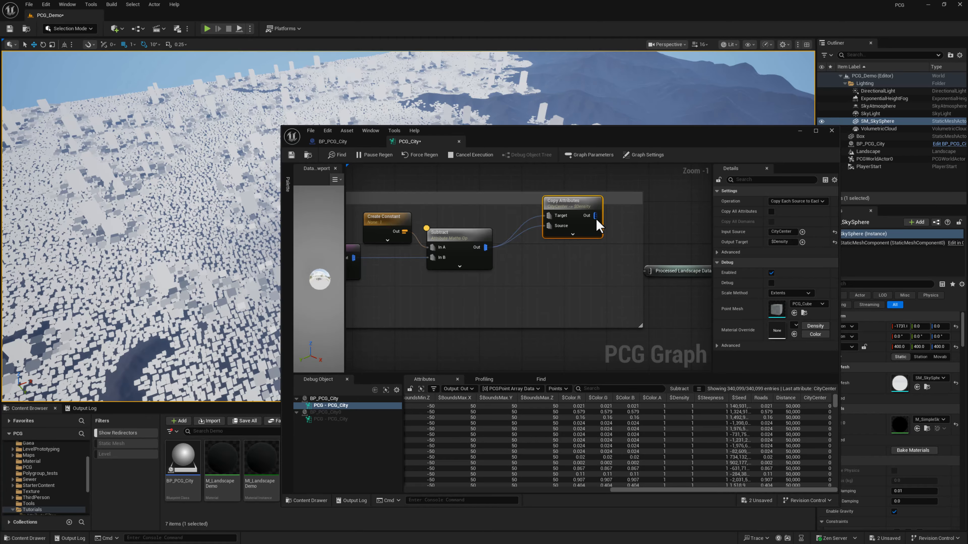
drag(595, 216, 644, 265)
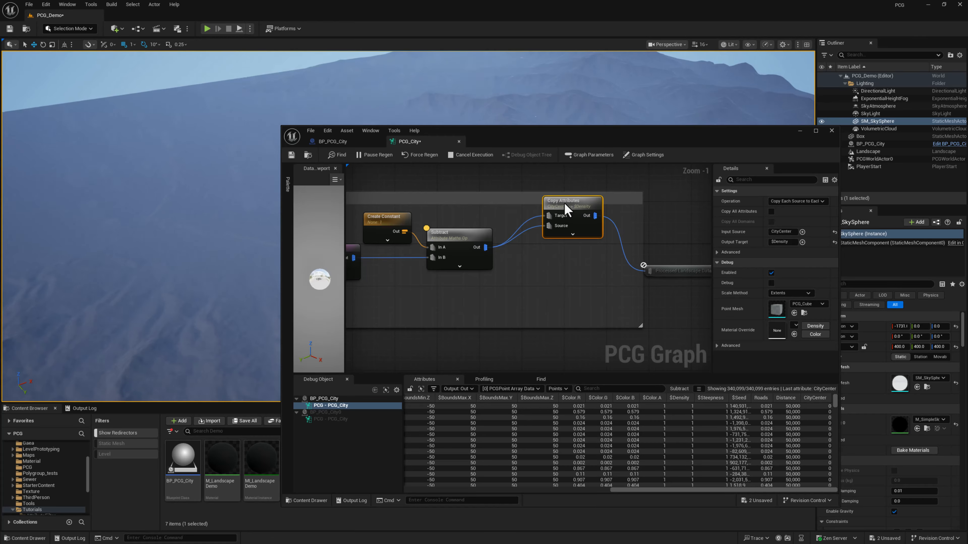
drag(567, 209, 540, 236)
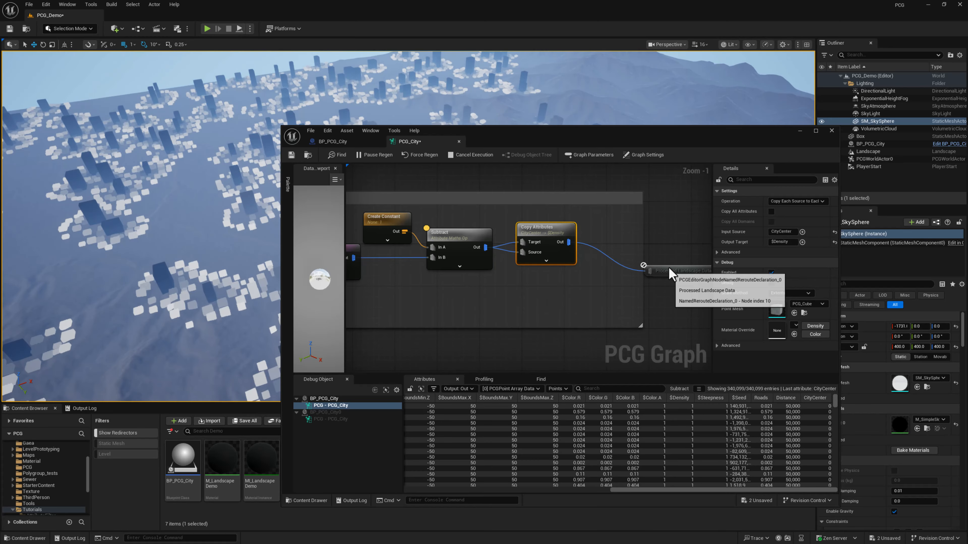
drag(669, 273, 624, 241)
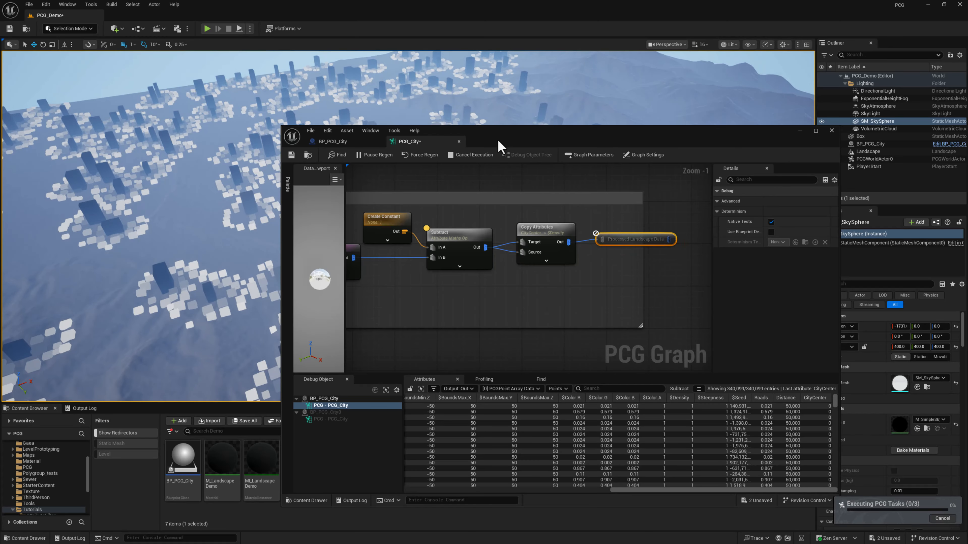
Examine the generated buildings in the level and the Keep Zero Density Points option of the Small Buildings Difference node
drag(504, 147, 722, 151)
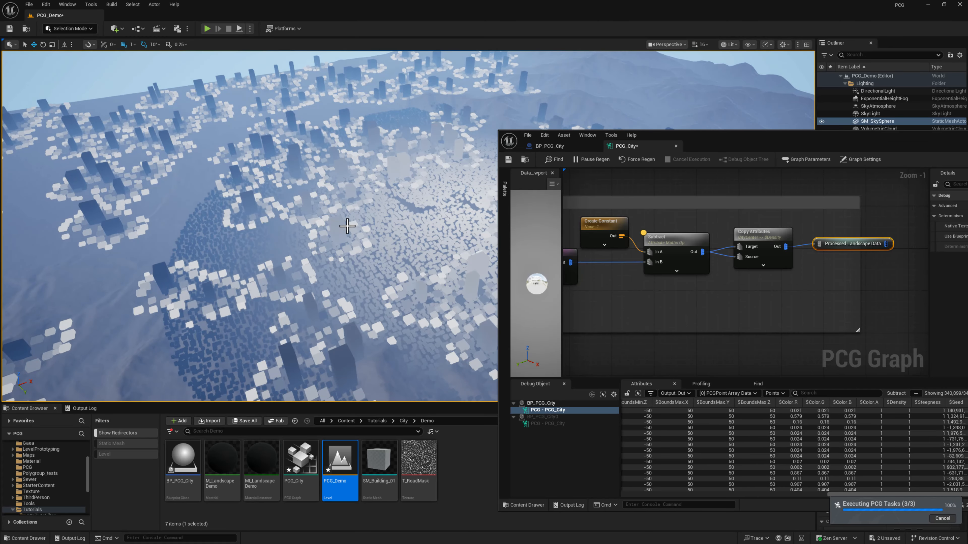
right_drag(345, 220, 378, 211)
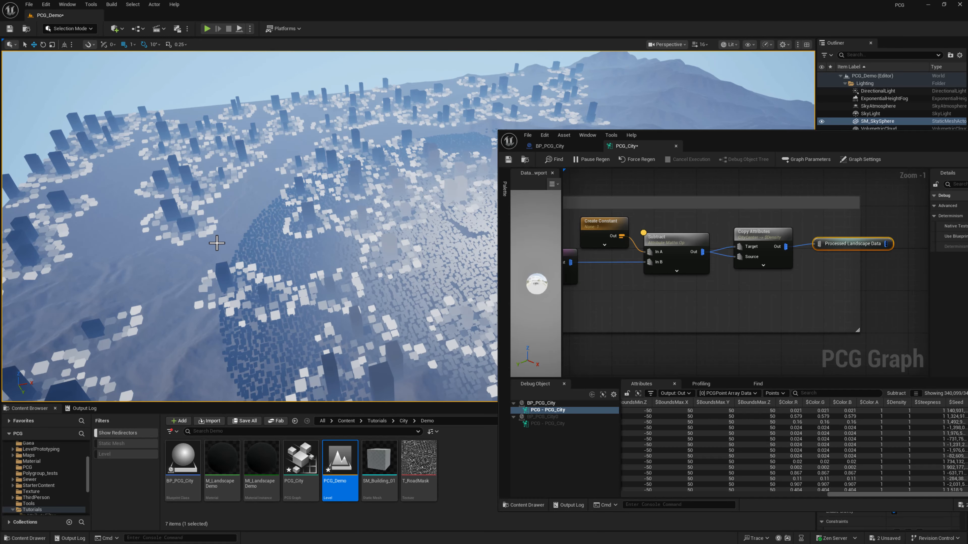
right_drag(217, 243, 287, 241)
scroll(724, 297, down, 3)
right_drag(717, 286, 770, 231)
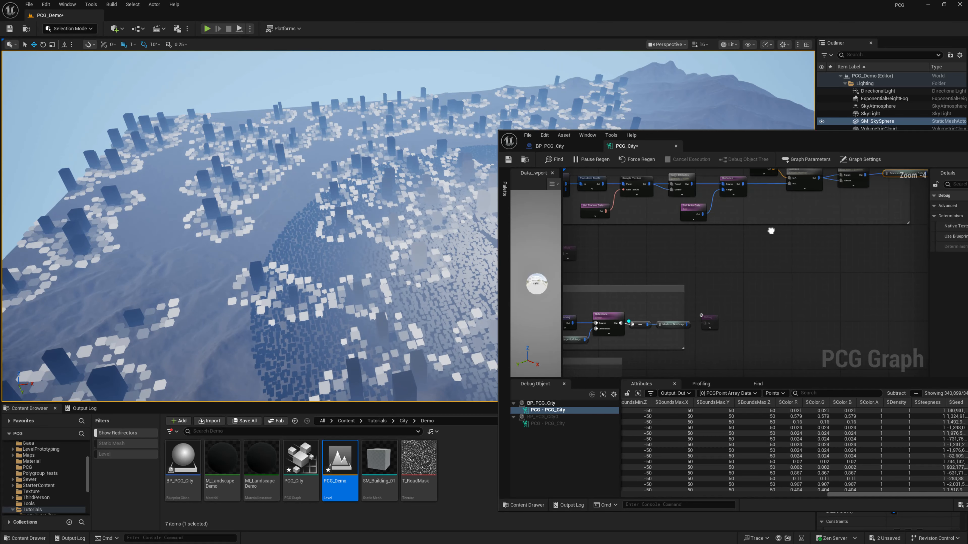
scroll(771, 231, up, 5)
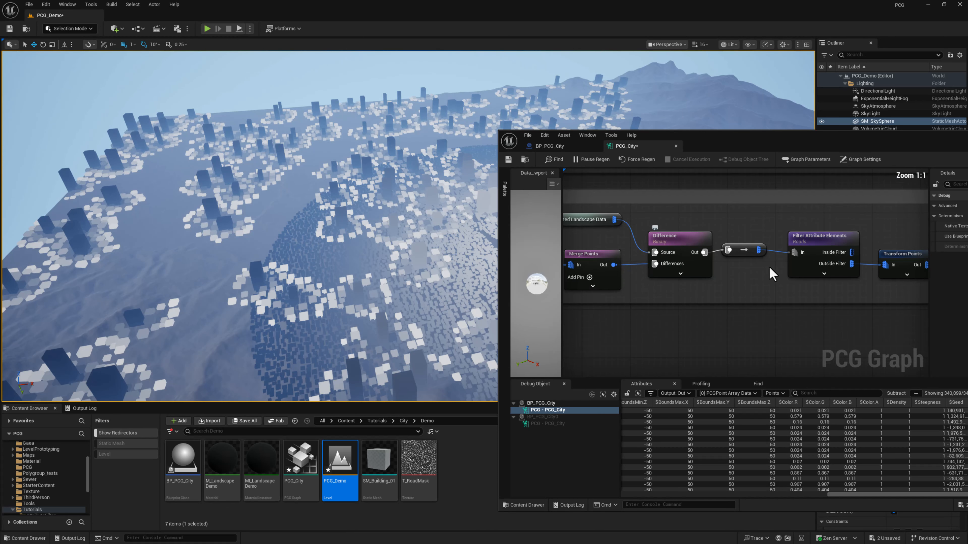
click(678, 239)
drag(751, 150, 537, 154)
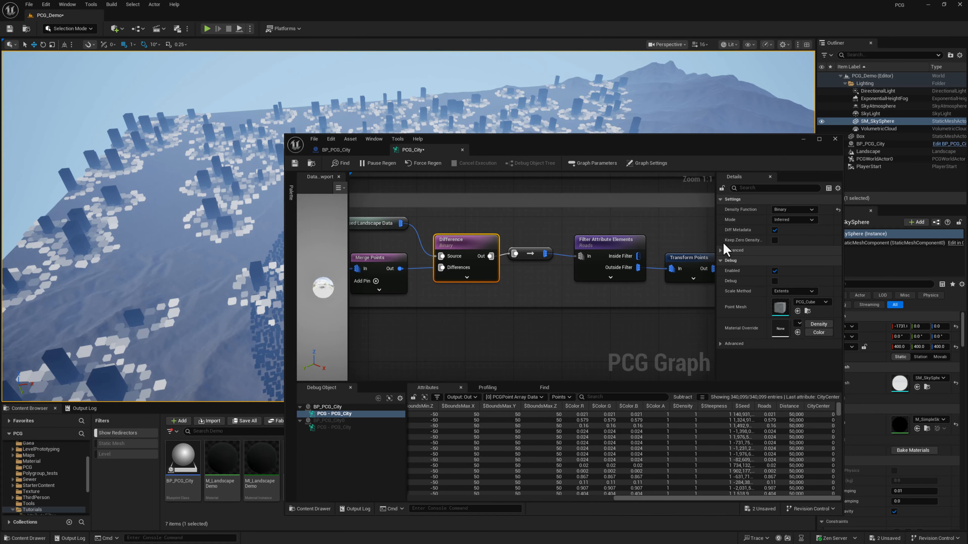
click(775, 241)
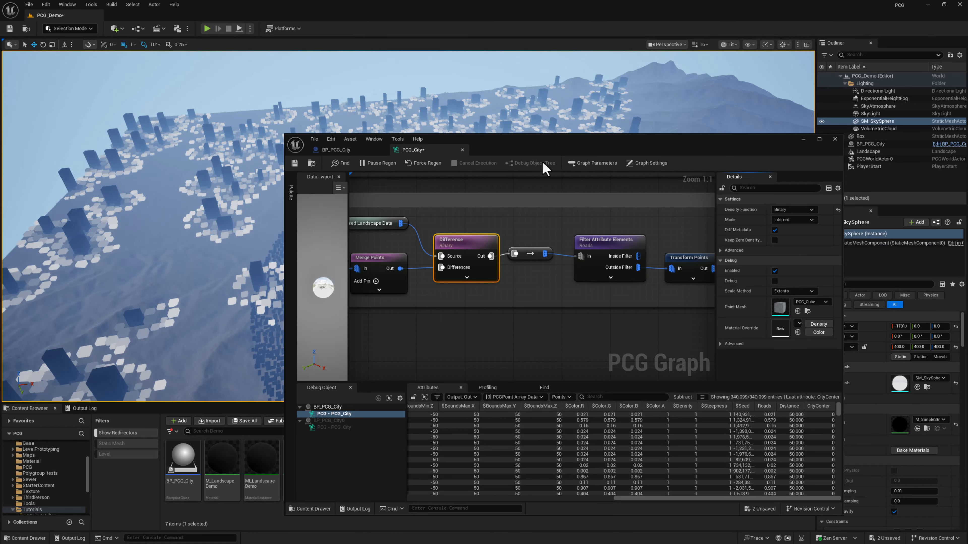
right_drag(576, 212, 573, 221)
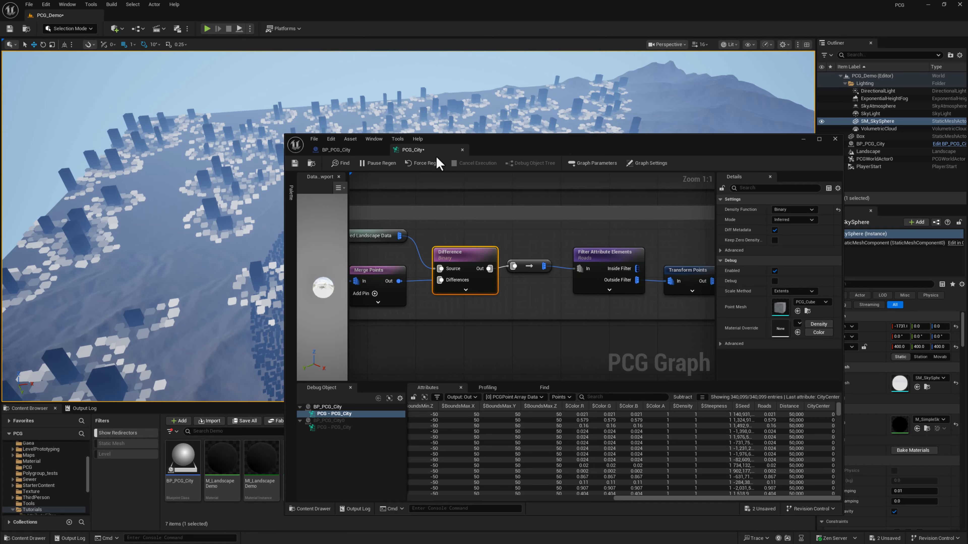
drag(506, 146, 516, 328)
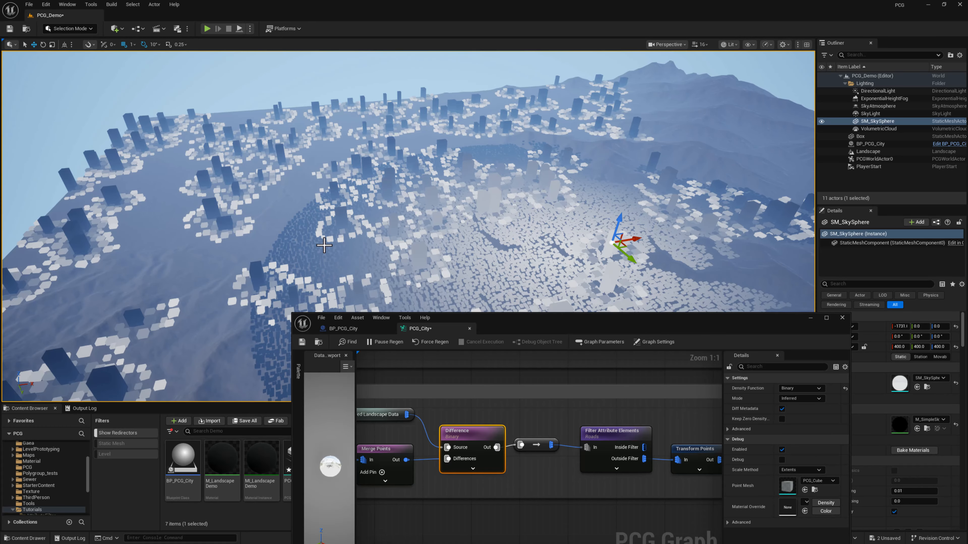
Maximize the graph editor and move the CityCenter Copy Attributes node and Processed Landscape Data farther from Subtract
double_click(642, 328)
right_drag(671, 183, 610, 345)
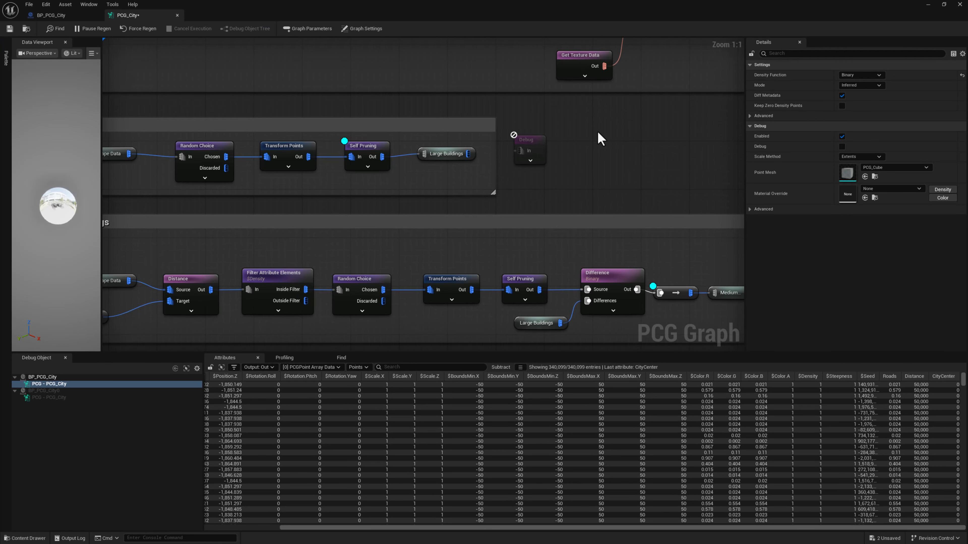
right_drag(601, 139, 221, 248)
right_drag(502, 226, 431, 227)
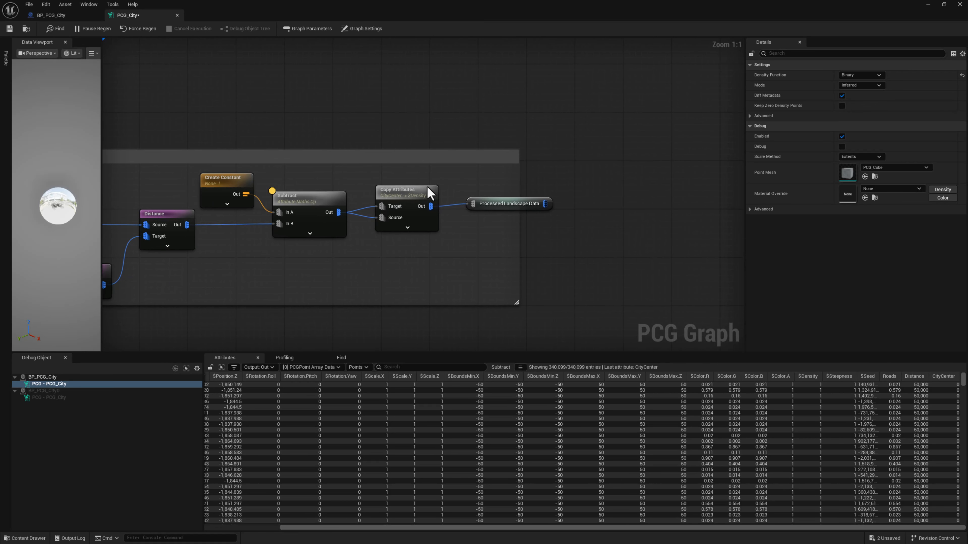
drag(419, 177, 563, 189)
Insert a Max attribute maths node between Subtract and Copy Attributes, with Subtract feeding In A and Max feeding both Copy Attributes inputs
right_drag(418, 258, 487, 255)
right_click(454, 243)
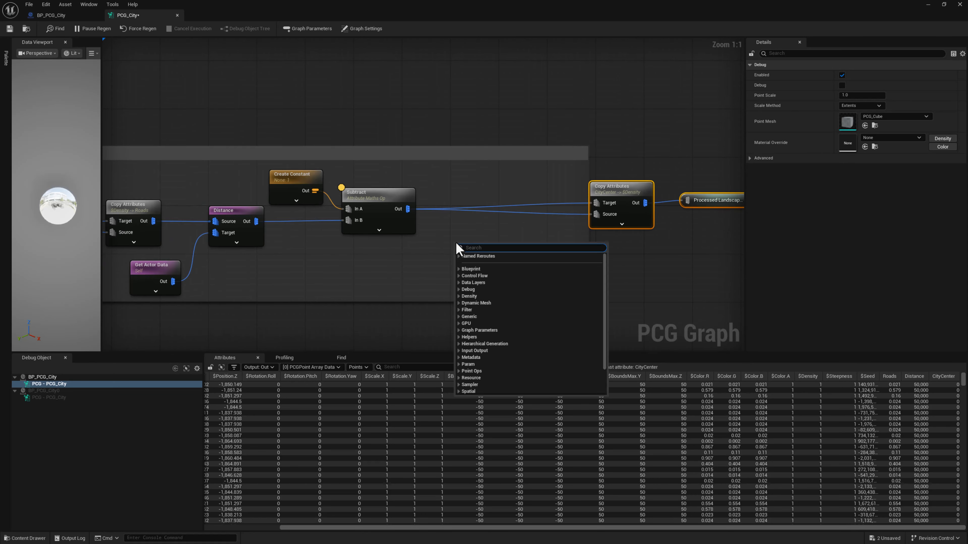
text(max)
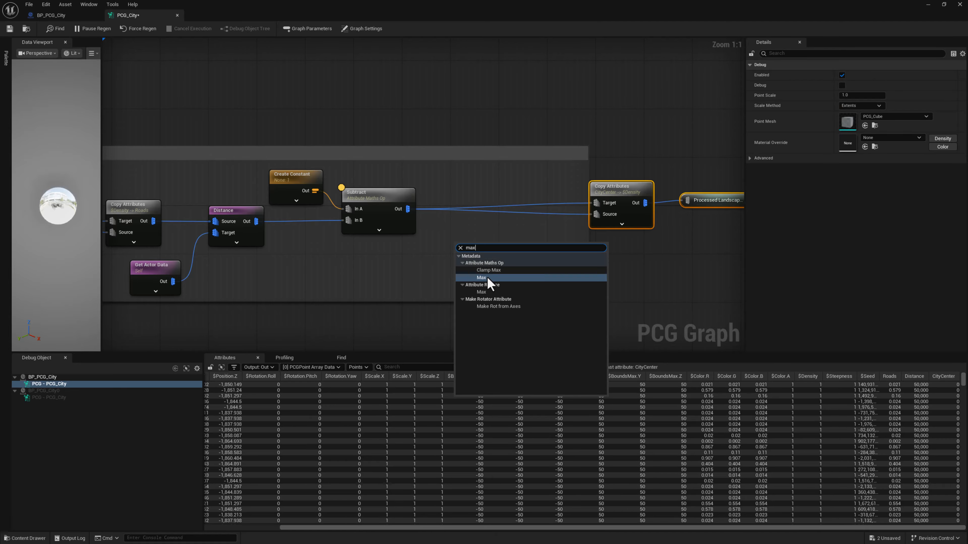
click(481, 278)
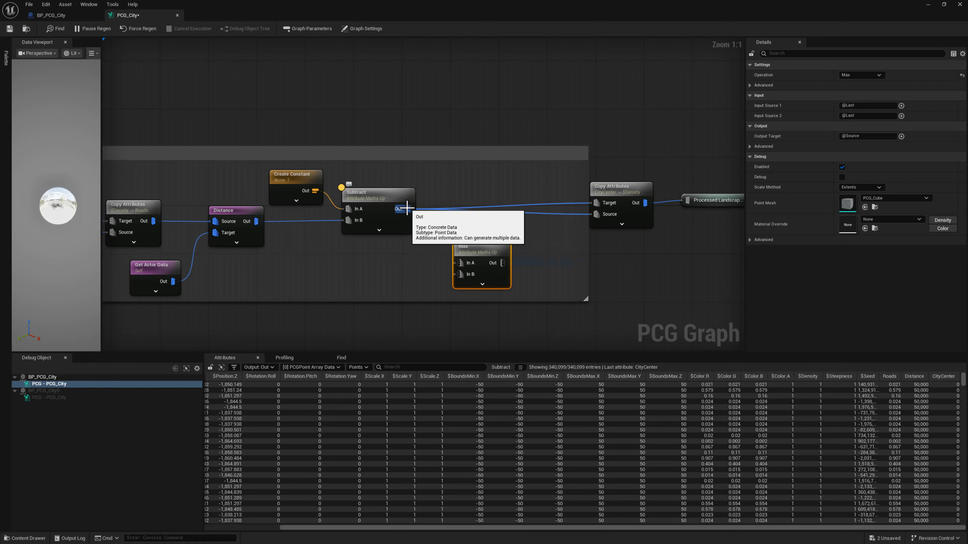
ctrl+drag(407, 208, 491, 202)
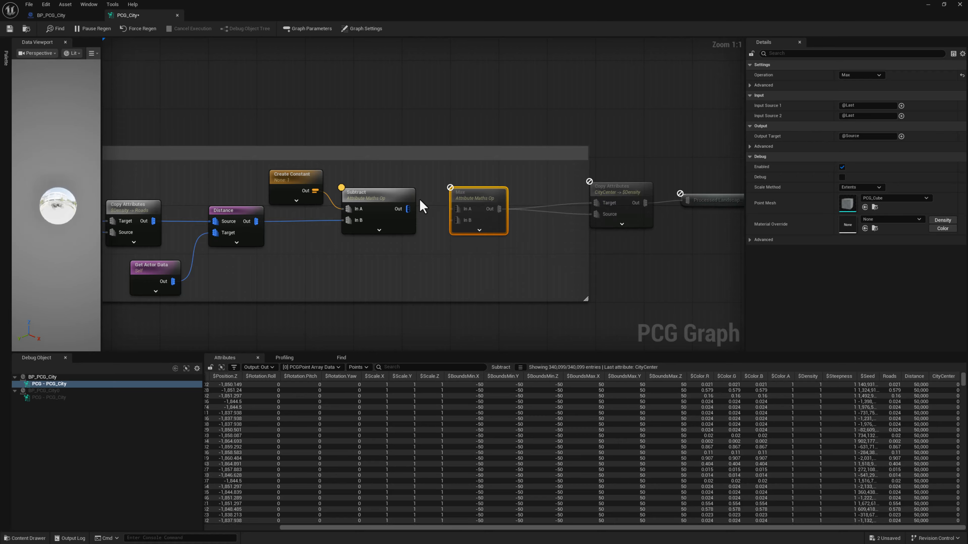
drag(409, 208, 465, 210)
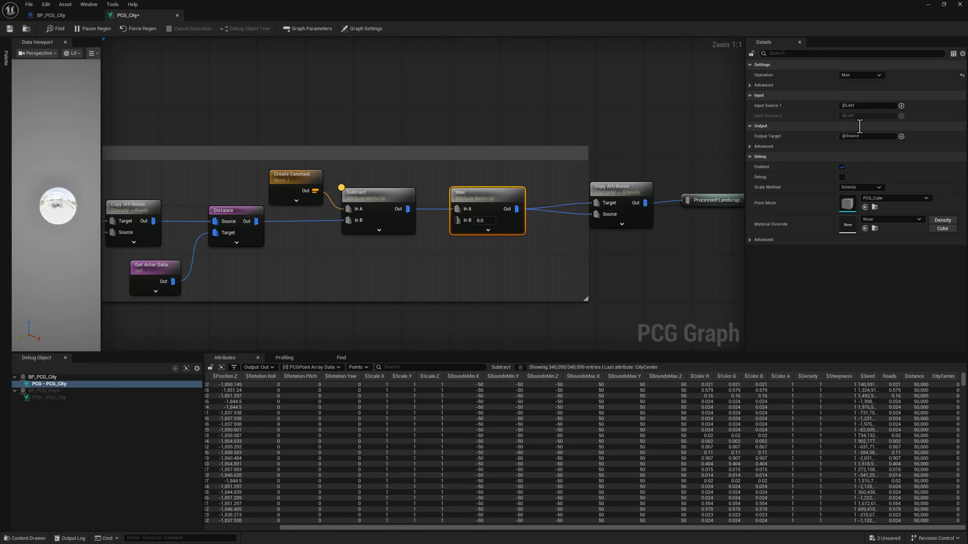
Set the Max node's Input Source 1 to CityCenter
click(856, 105)
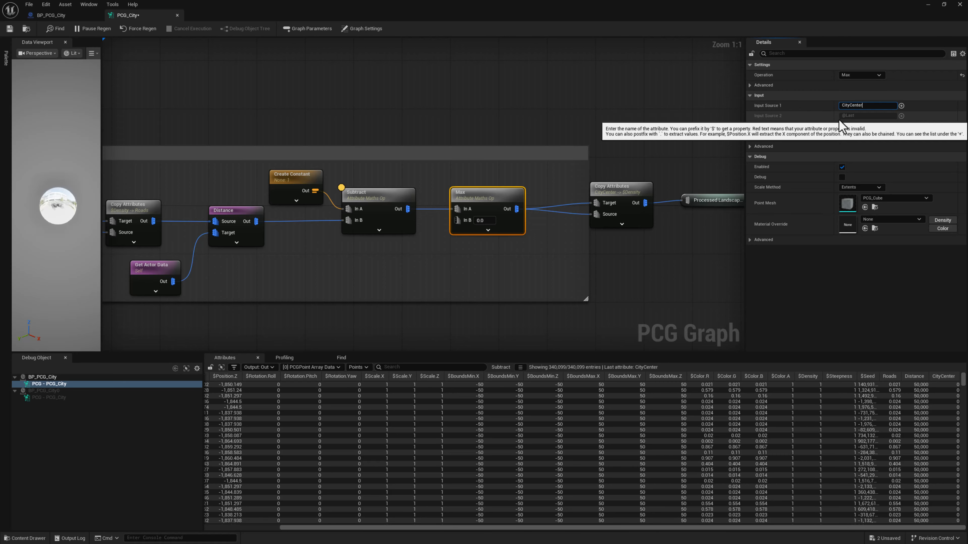
text(CityCenter)
key(Return)
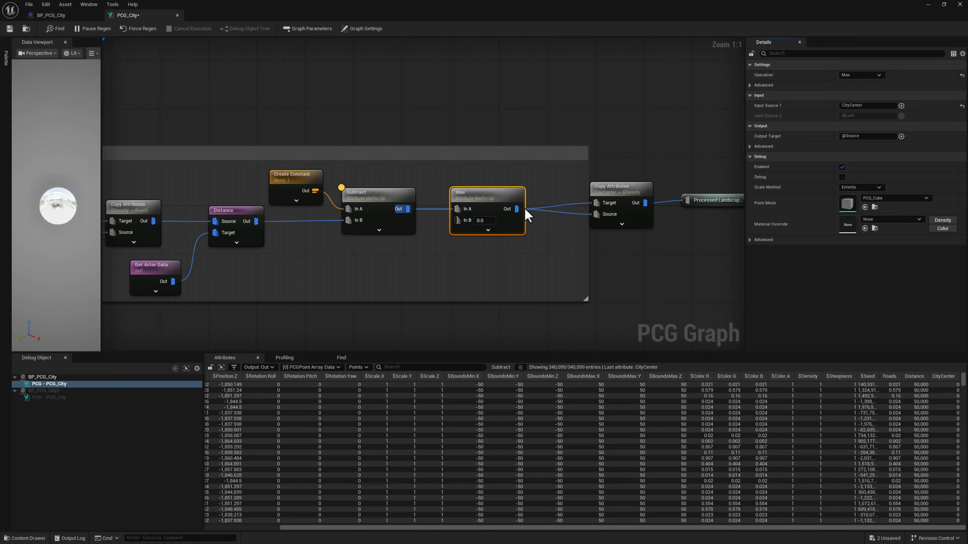
Set the Max node's In B to 0.25 and view the regenerated buildings in the level
click(497, 220)
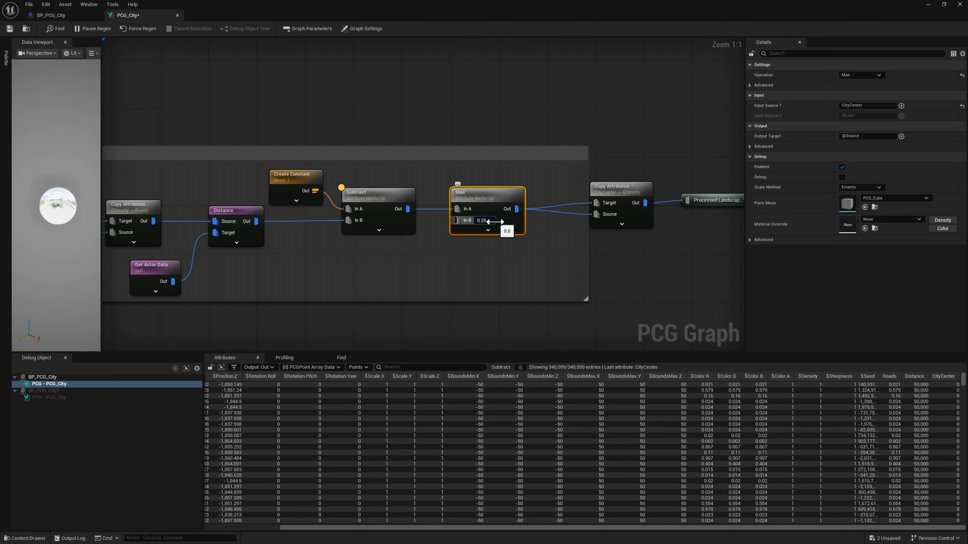
key(Return)
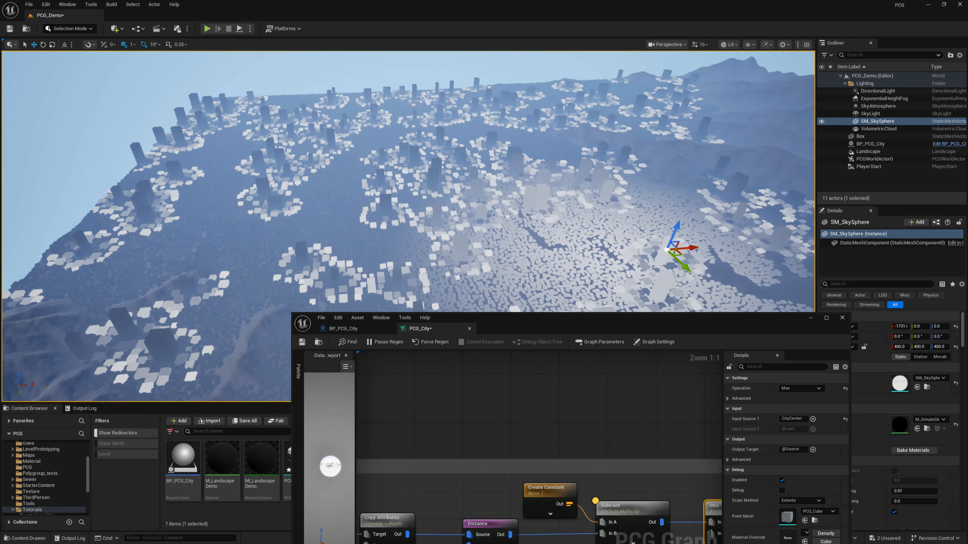
right_drag(214, 242, 273, 256)
key(w)
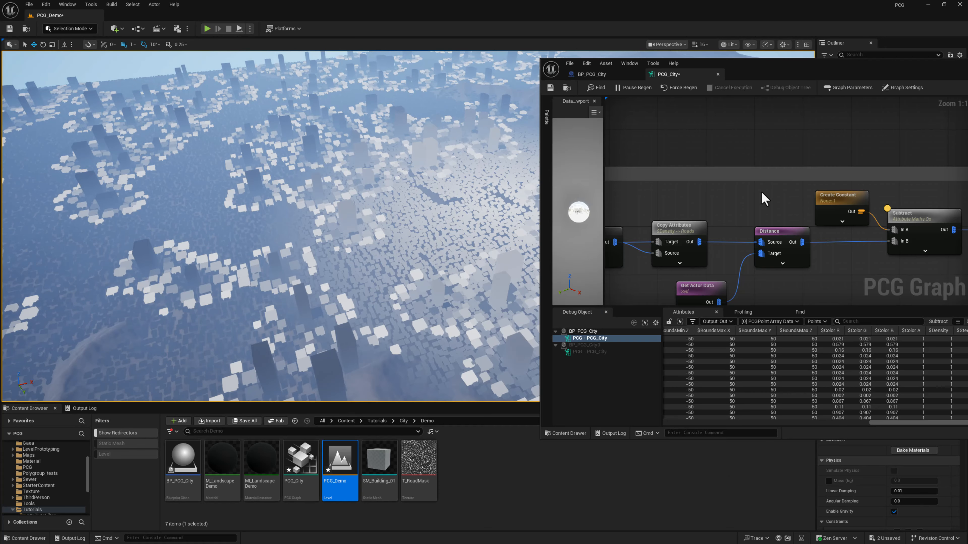
Examine the scale settings of the Transform Points node in the Large Buildings section
scroll(760, 194, down, 3)
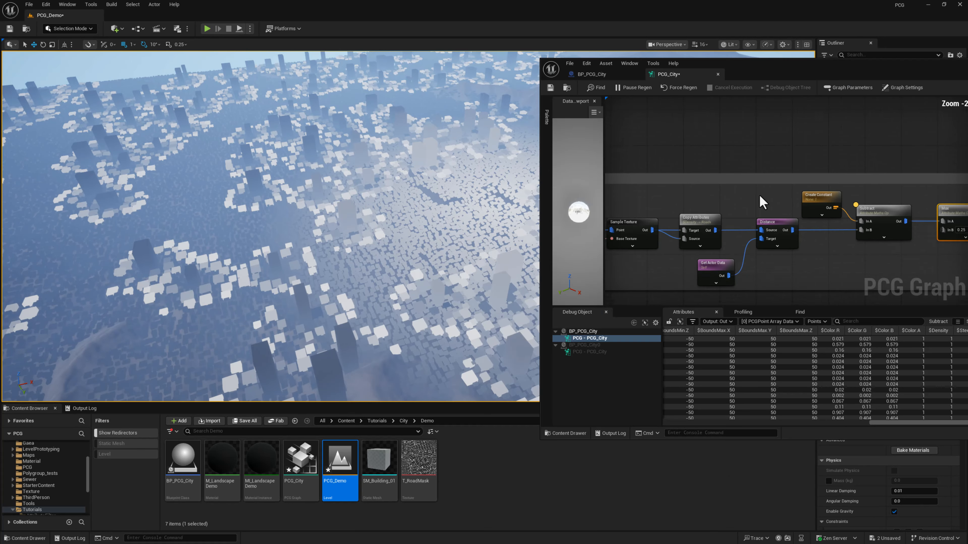
right_drag(750, 210, 884, 162)
scroll(780, 199, down, 2)
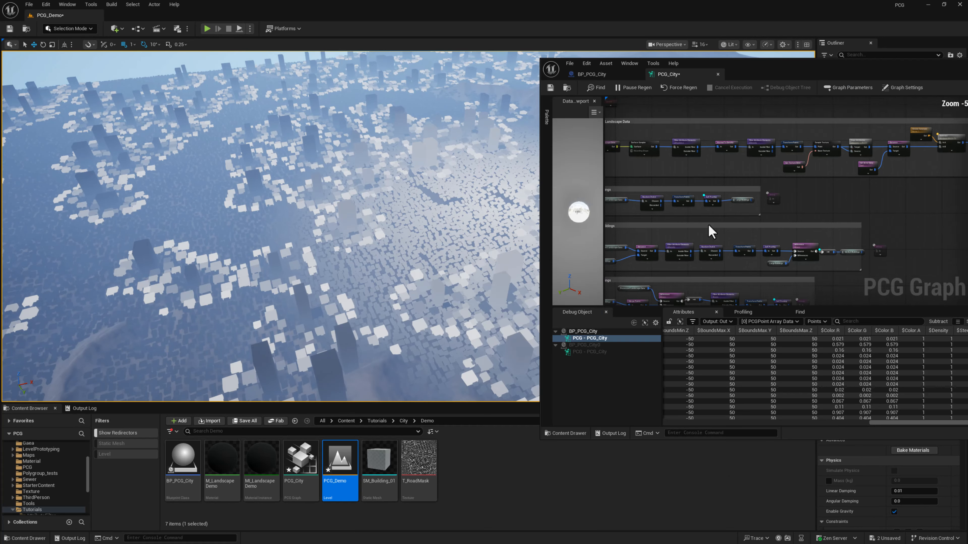
right_drag(708, 224, 849, 199)
scroll(758, 204, up, 4)
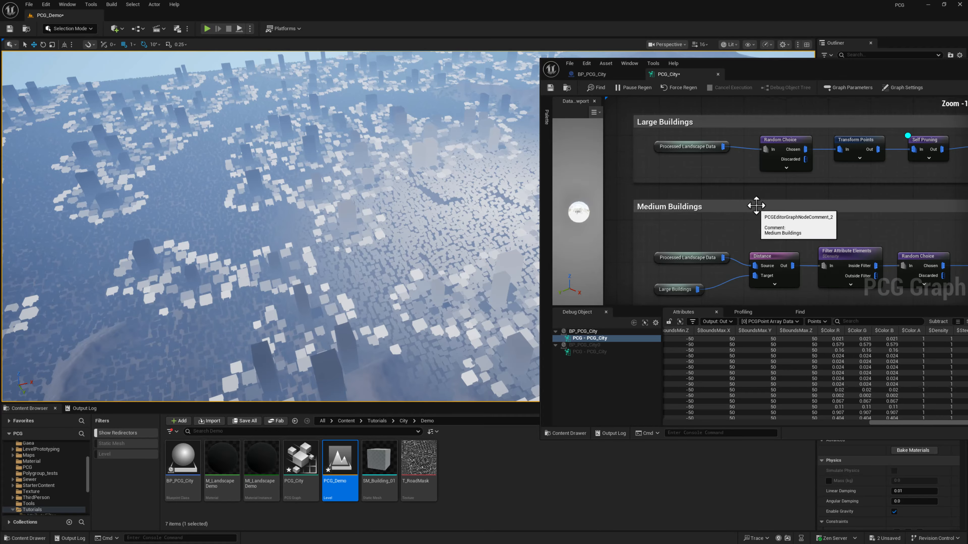
right_drag(862, 183, 740, 211)
click(733, 168)
drag(797, 75, 625, 93)
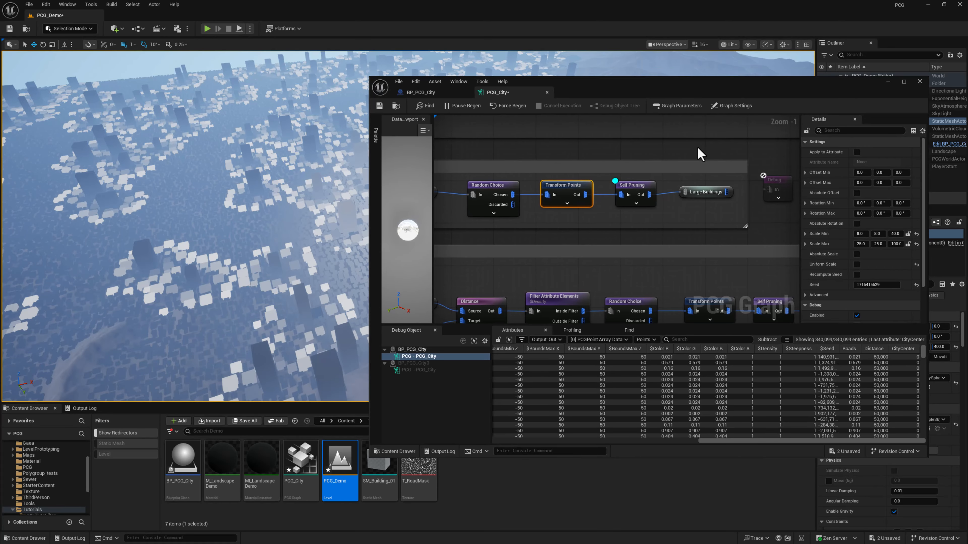
Maximize the graph editor and move Self Pruning and the Large Buildings reroute farther from Transform Points
click(904, 81)
right_drag(294, 116, 454, 158)
scroll(457, 151, up, 1)
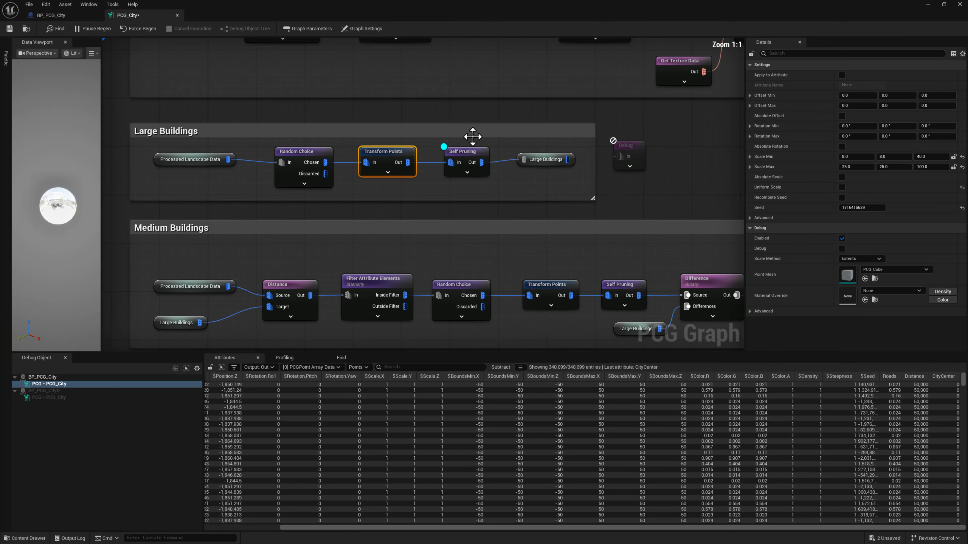
drag(467, 141, 656, 172)
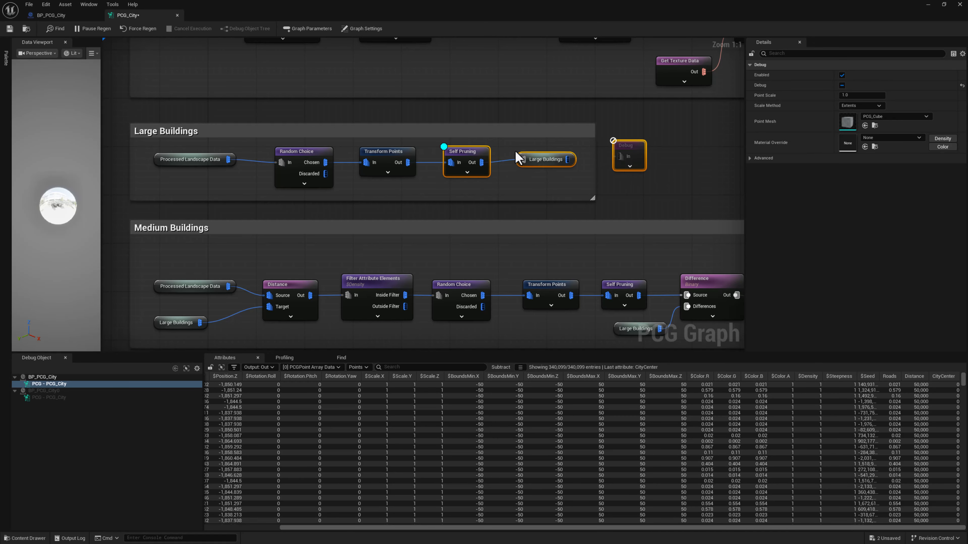
drag(470, 157, 602, 156)
Insert a Multiply attribute maths node between Transform Points and Self Pruning, with Transform Points feeding both In A and In B
right_click(435, 185)
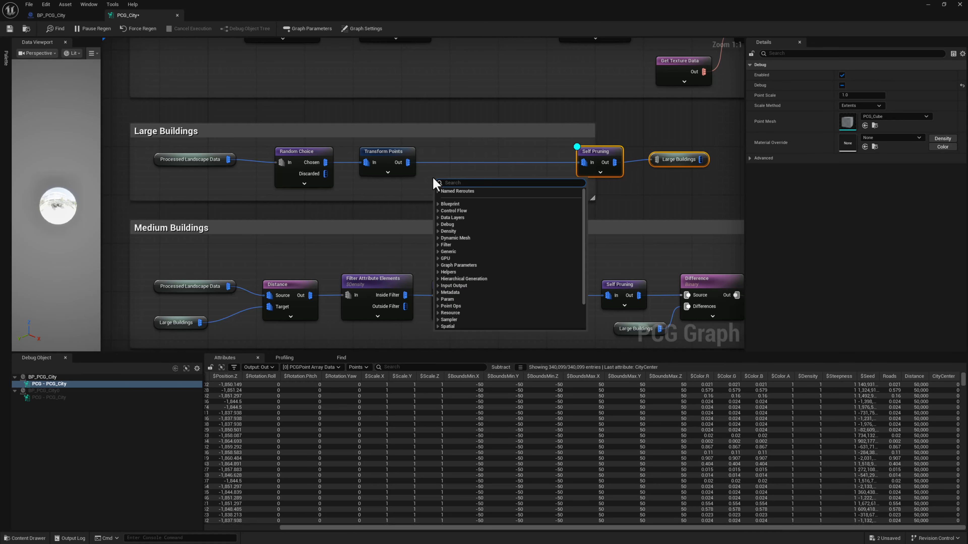
text(mul)
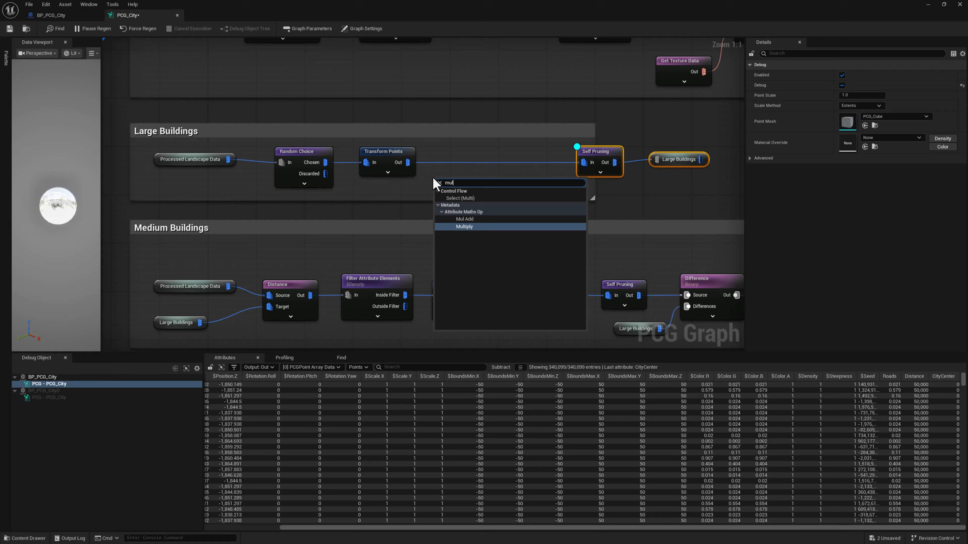
click(461, 226)
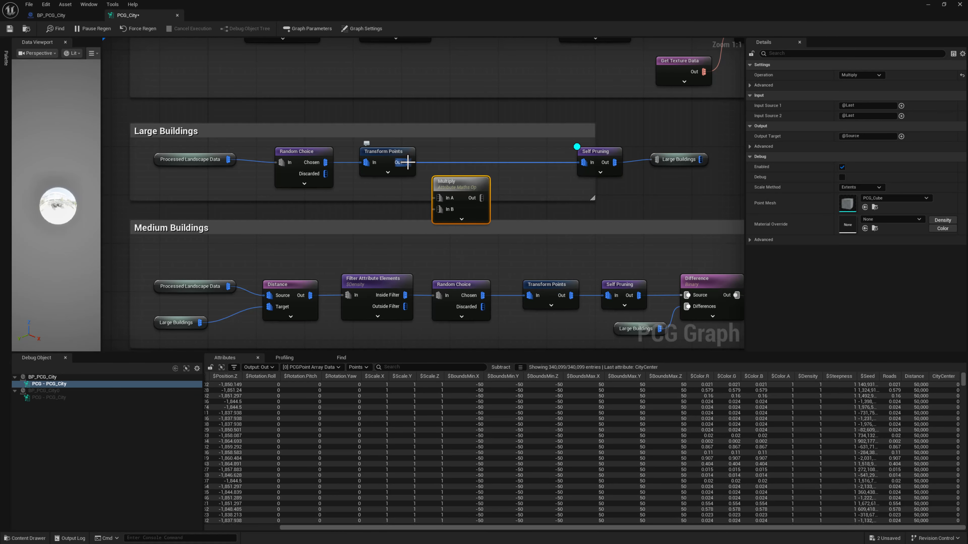
drag(408, 162, 439, 198)
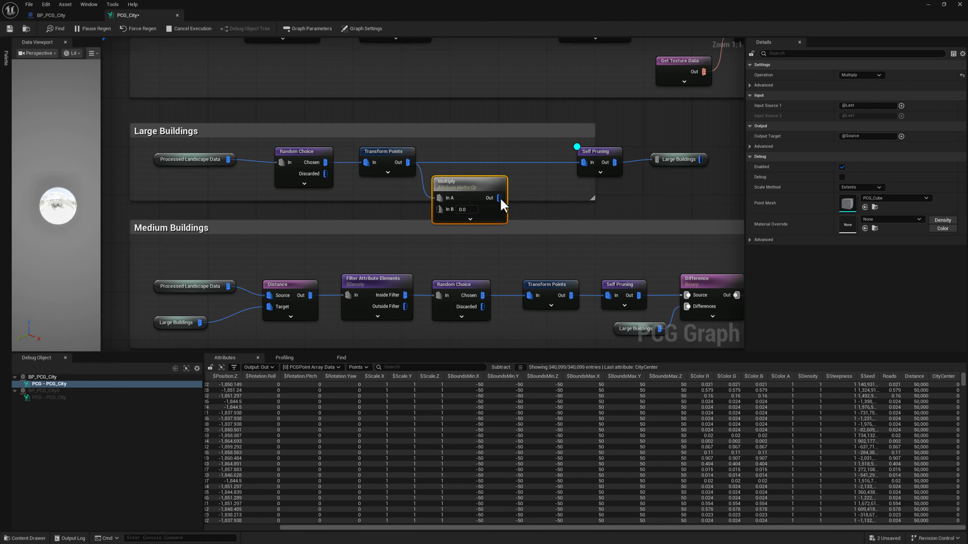
drag(499, 198, 584, 162)
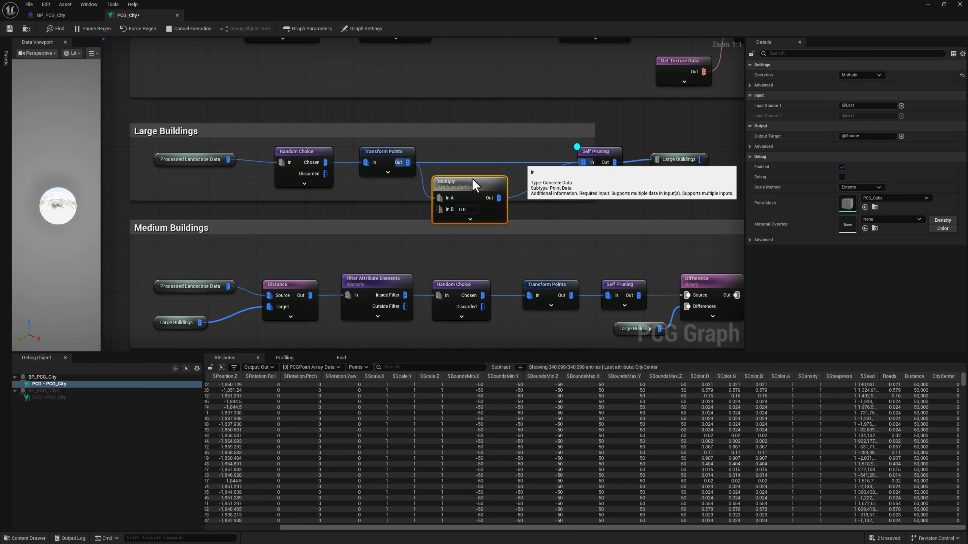
drag(474, 188, 477, 143)
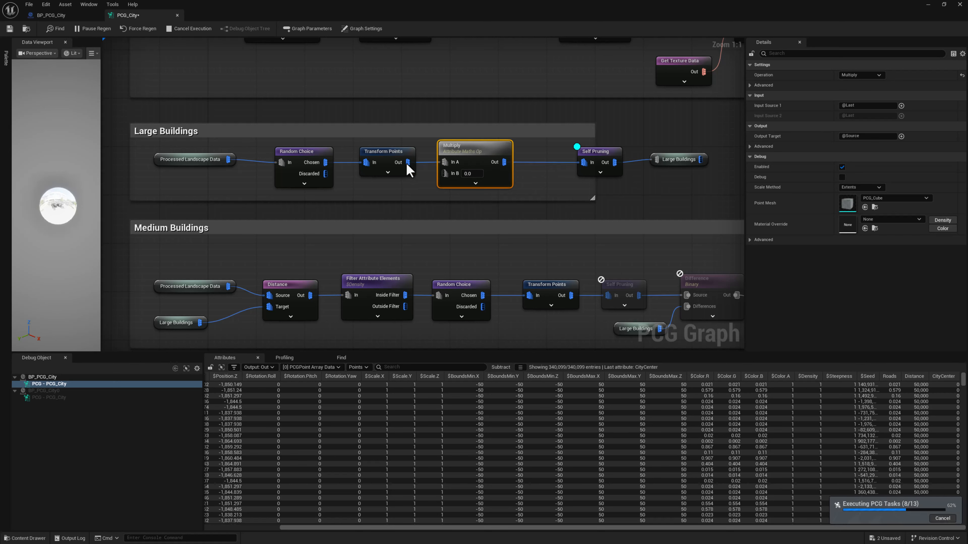
drag(407, 164, 443, 175)
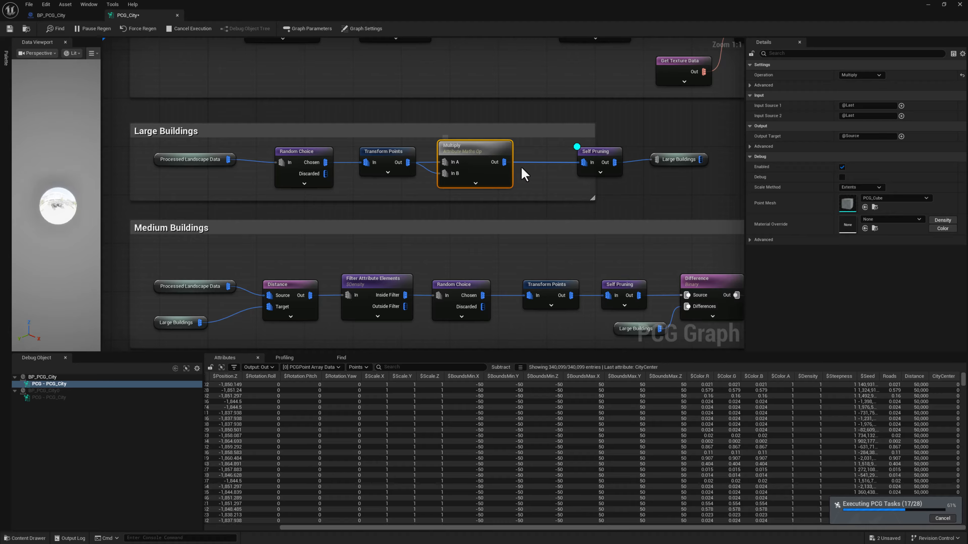
Set the Multiply node's Input Source 1 to CityCenter and Input Source 2 to the point's Scale
click(901, 106)
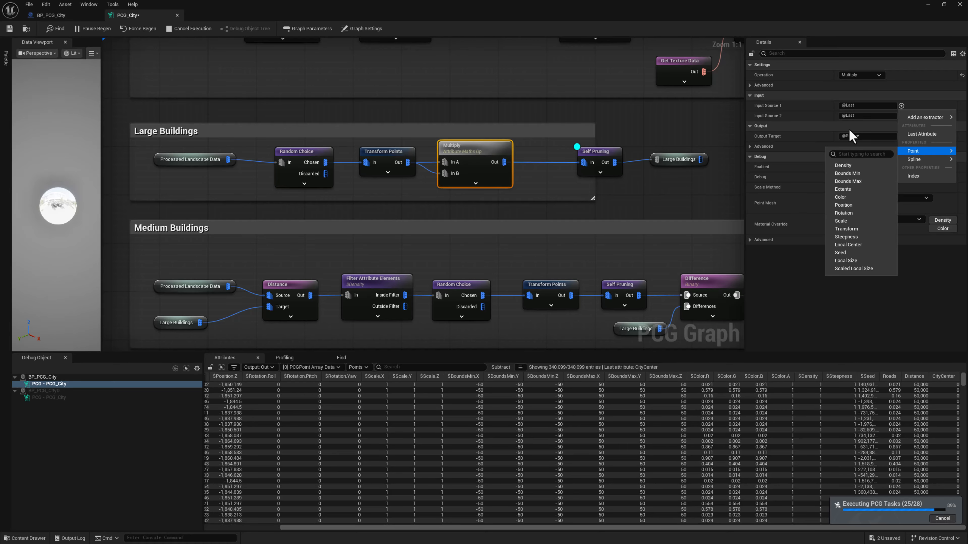
click(861, 107)
drag(862, 106, 817, 104)
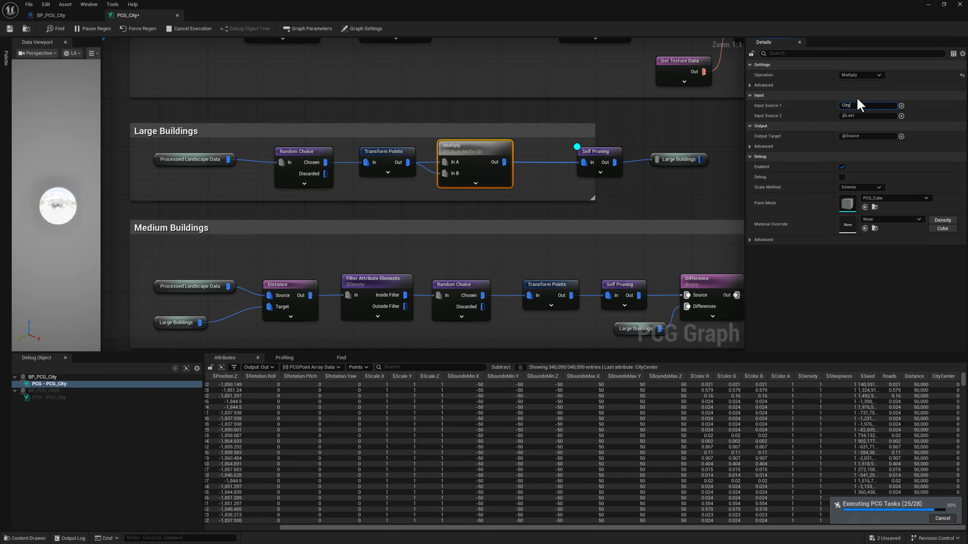
text(CityCenter)
click(901, 116)
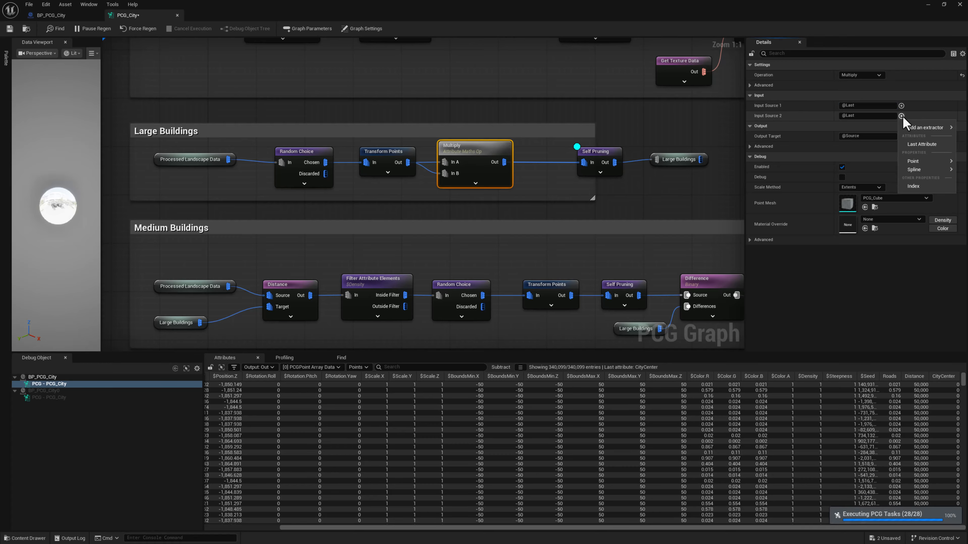
mouse_move(920, 162)
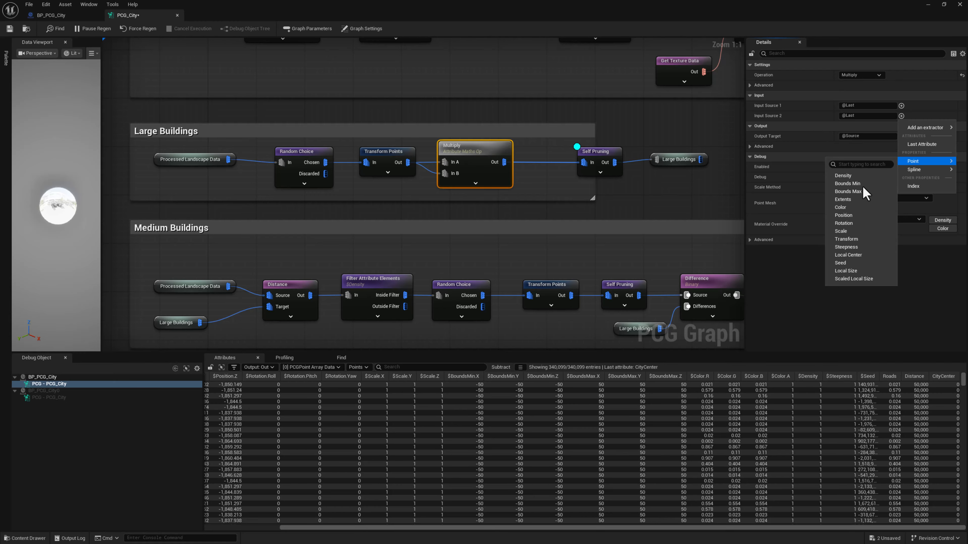
click(842, 231)
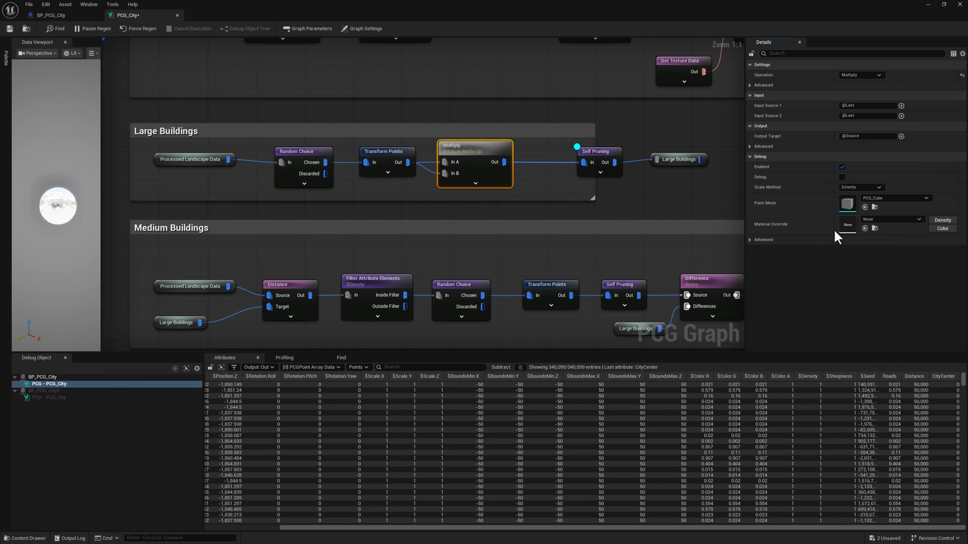
Even out the spacing of Multiply, Self Pruning and the Large Buildings reroute after Transform Points
click(391, 157)
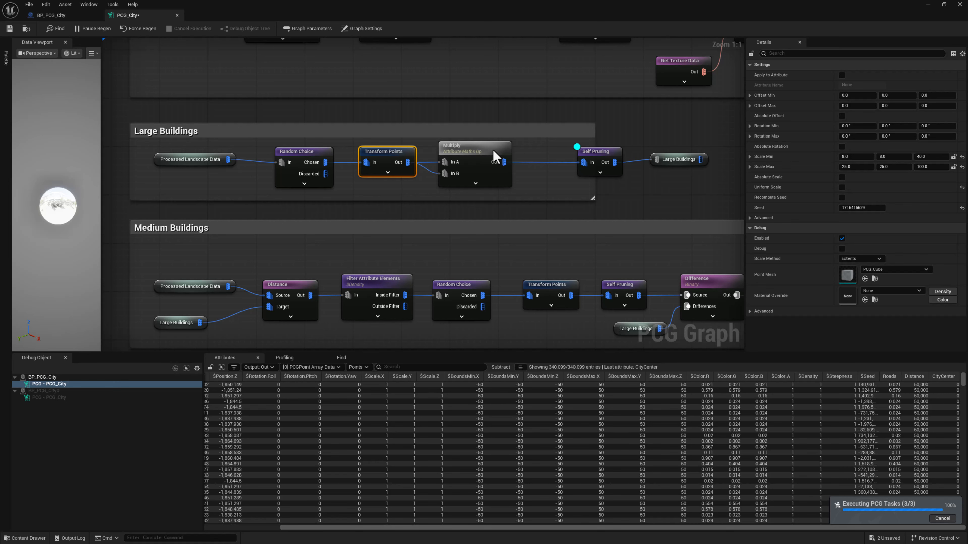
drag(492, 149, 503, 149)
drag(602, 155, 537, 157)
shift+click(590, 157)
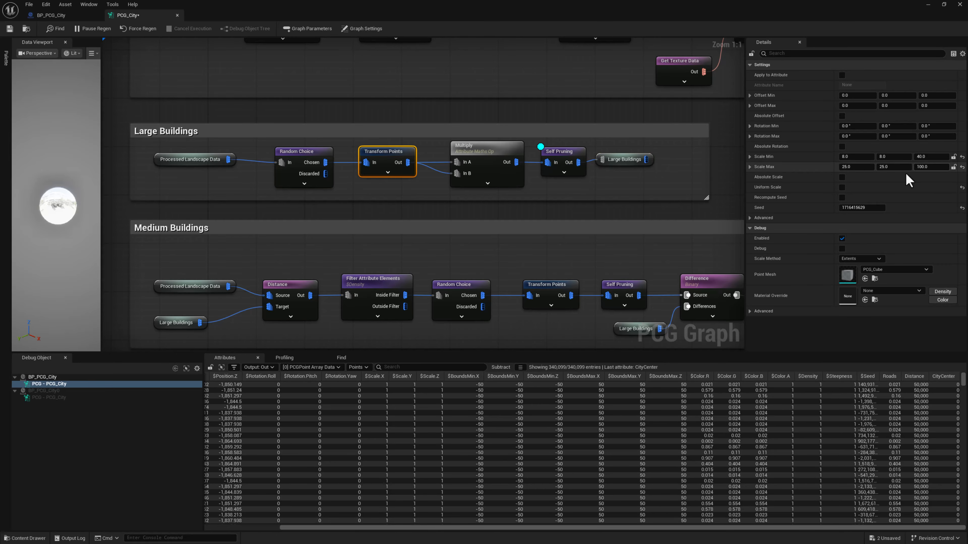
Set the Multiply node's Output Target to the point's Scale
click(462, 171)
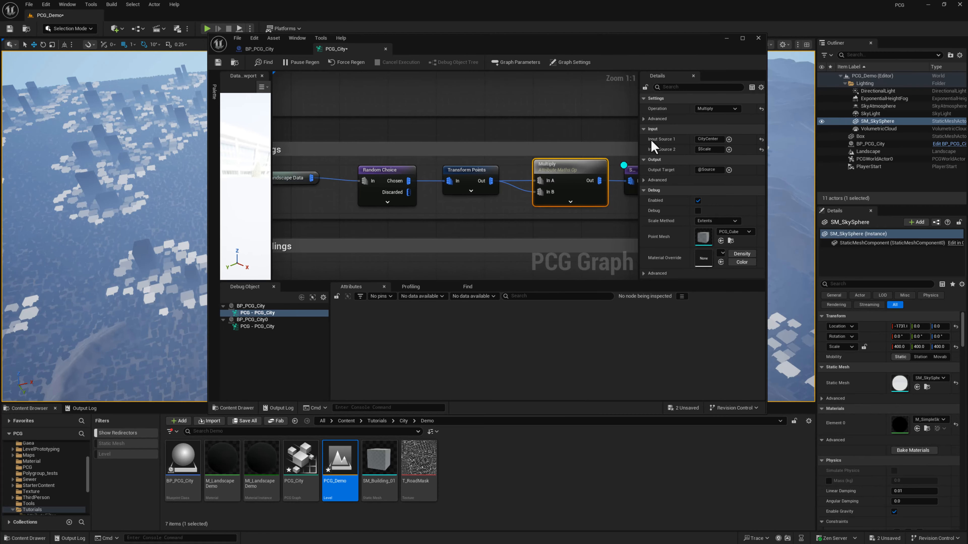
click(728, 170)
mouse_move(740, 215)
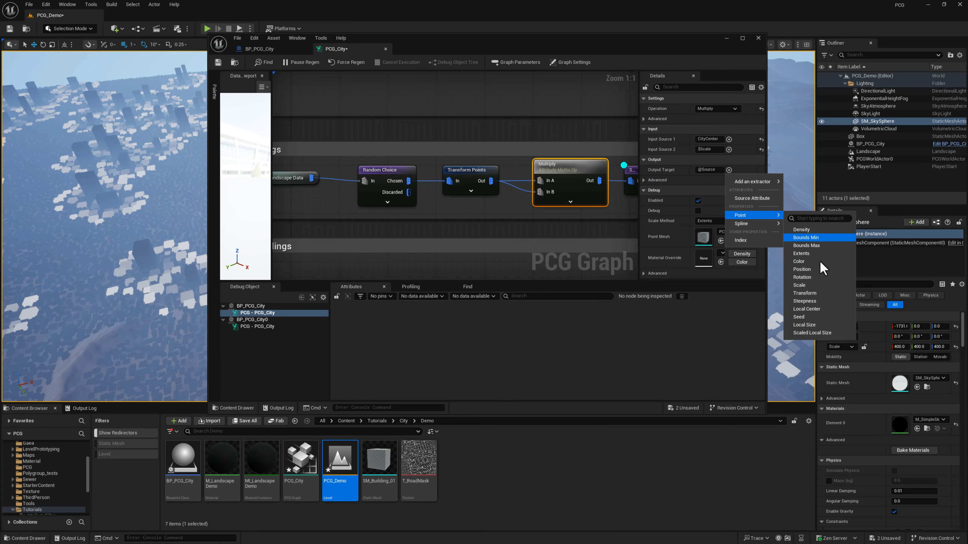
click(805, 286)
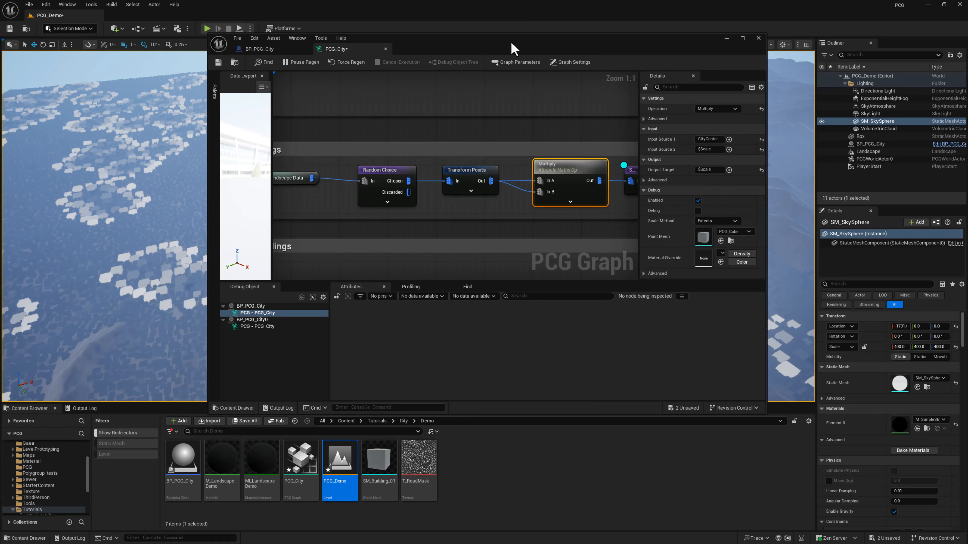
Move the graph editor aside and examine the scaled large buildings around the city center in the level
drag(511, 43, 967, 95)
mouse_move(614, 207)
right_down()
mouse_move(654, 223)
mouse_move(627, 224)
mouse_move(620, 205)
mouse_move(583, 193)
mouse_move(597, 196)
mouse_move(618, 232)
mouse_move(625, 215)
mouse_move(614, 206)
right_up()
key(w)
scroll(614, 207, up, 2)
key(d)
key(s)
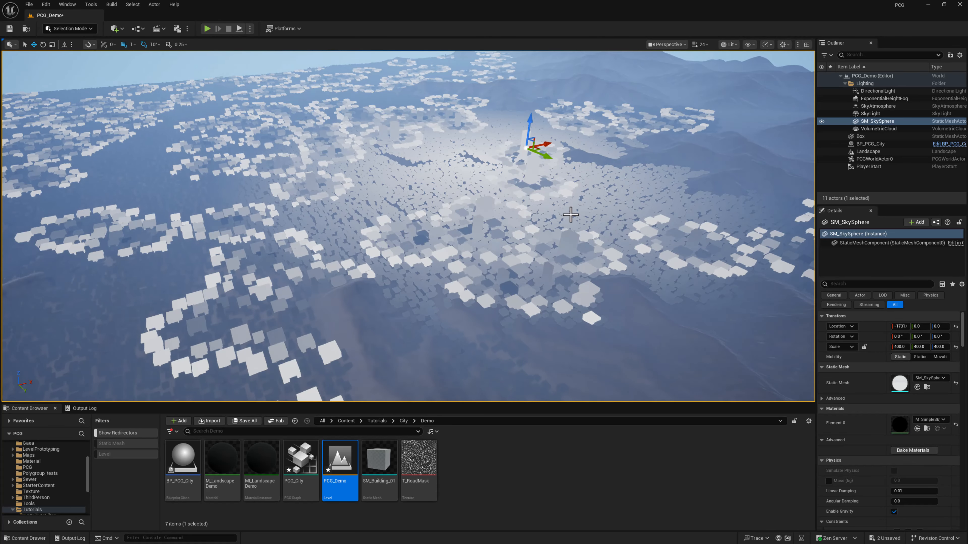
right_drag(511, 229, 528, 208)
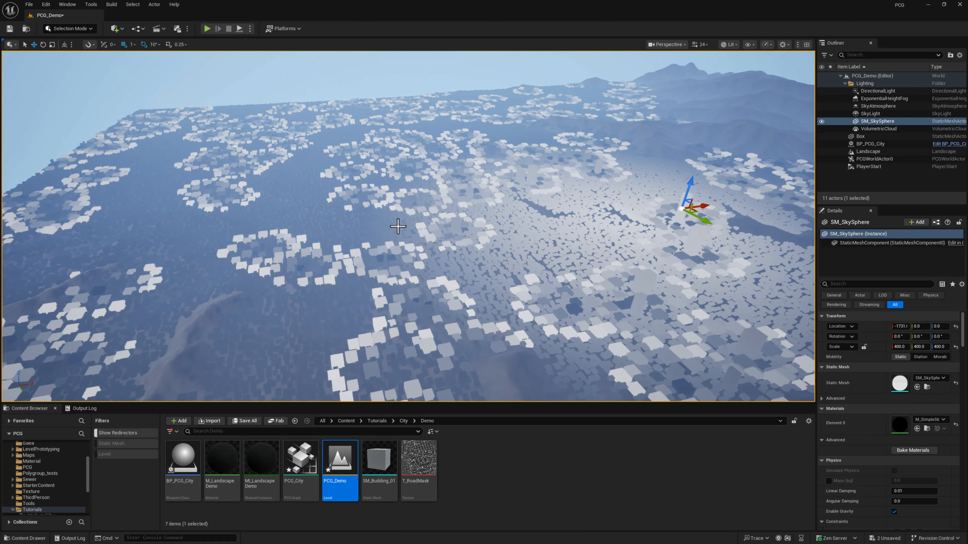
right_drag(589, 237, 598, 239)
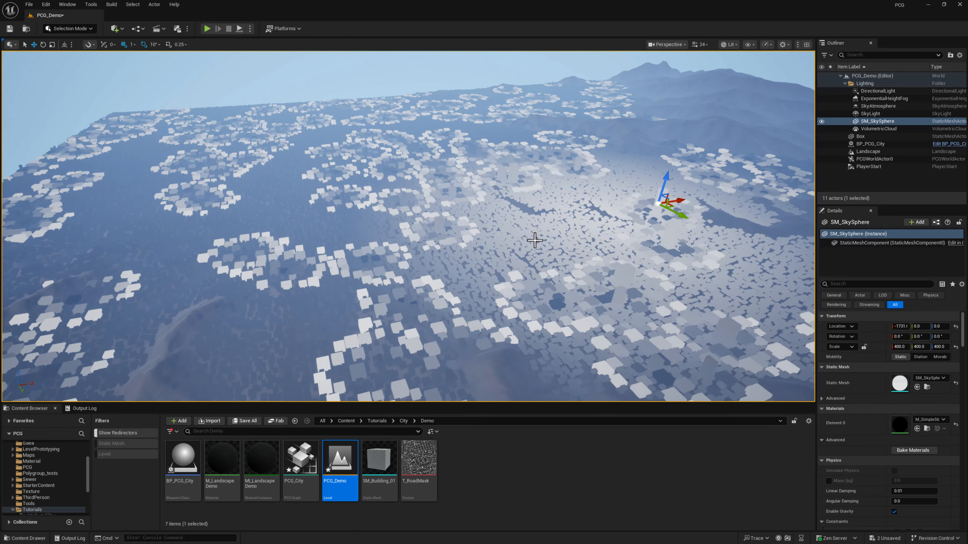
right_drag(535, 240, 543, 216)
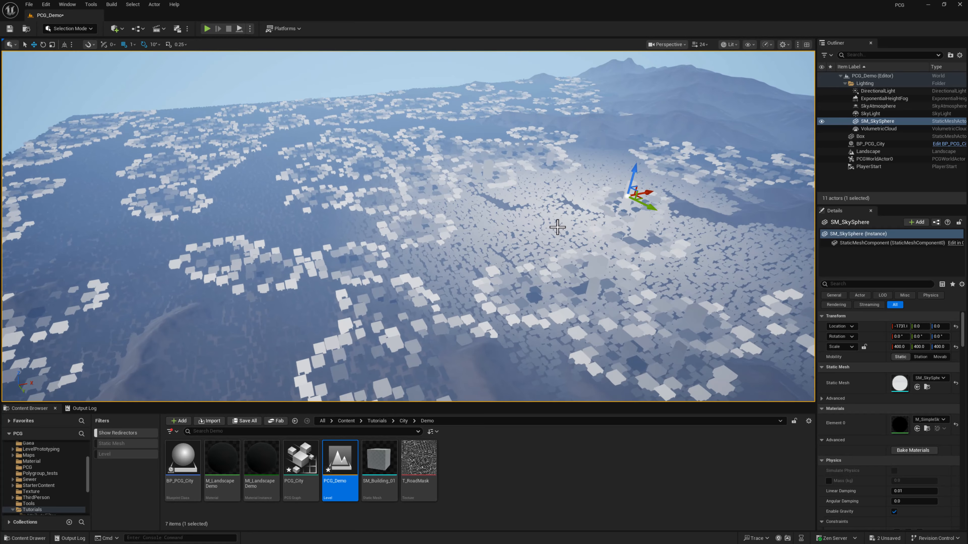
right_drag(424, 229, 391, 231)
Reopen the PCG_City graph and move the Max and Copy Attributes nodes farther from Subtract
double_click(301, 458)
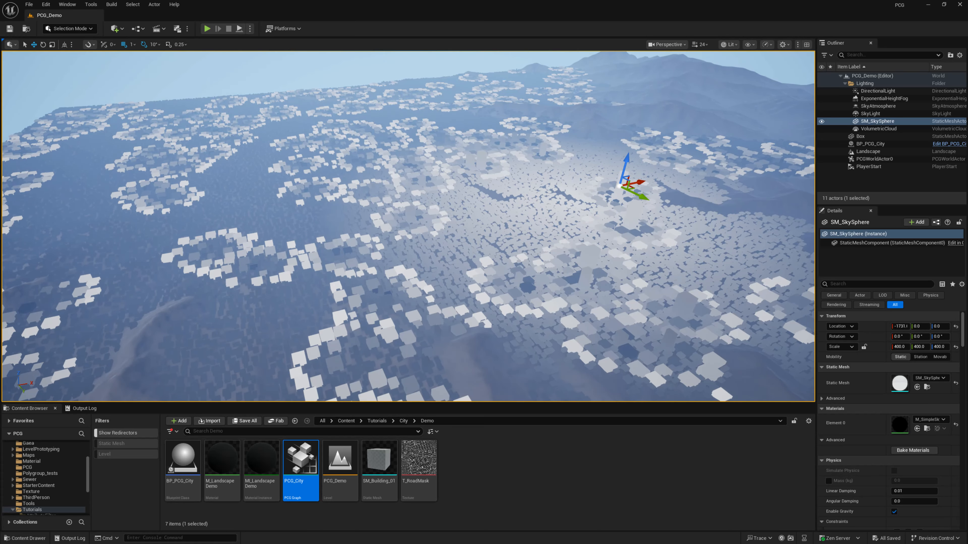
scroll(780, 231, down, 5)
scroll(823, 259, up, 4)
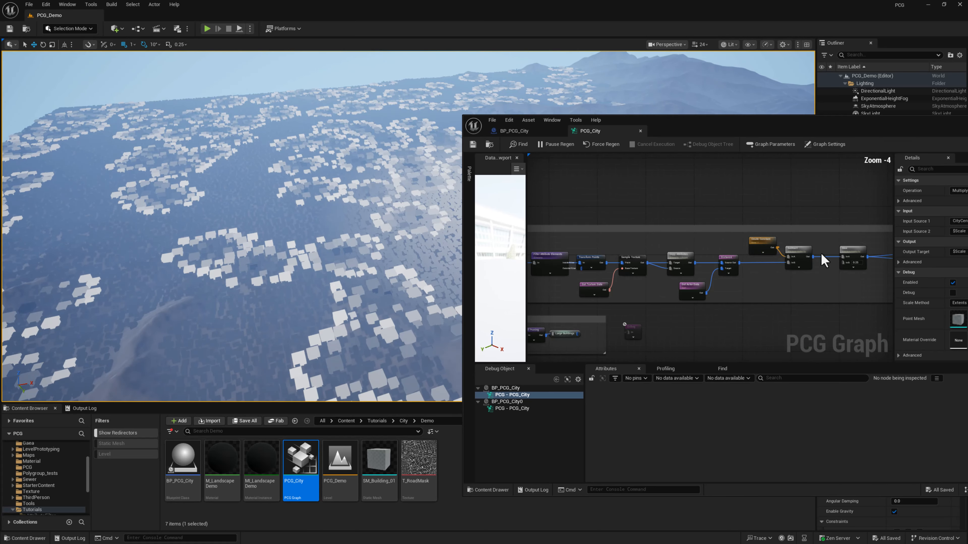
click(655, 260)
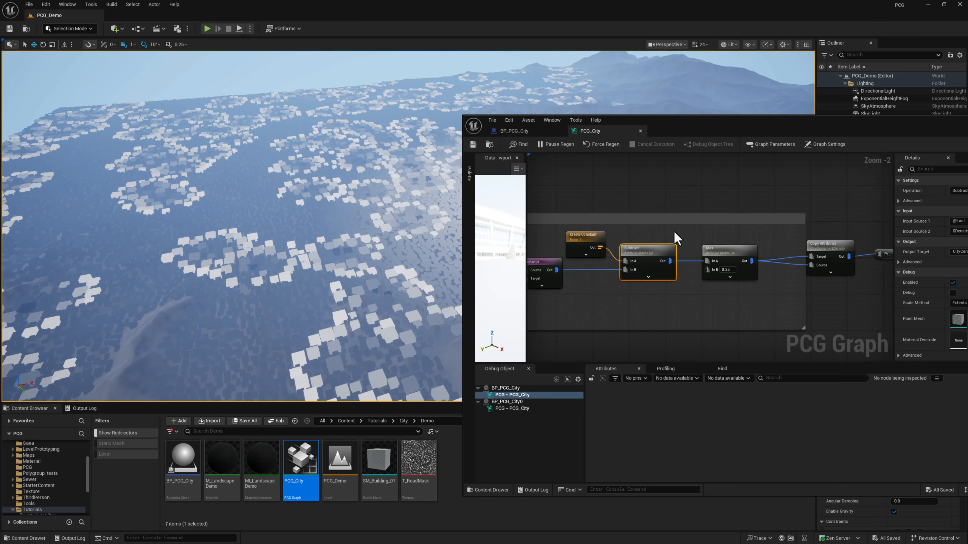
right_drag(677, 242, 639, 239)
drag(855, 138, 750, 137)
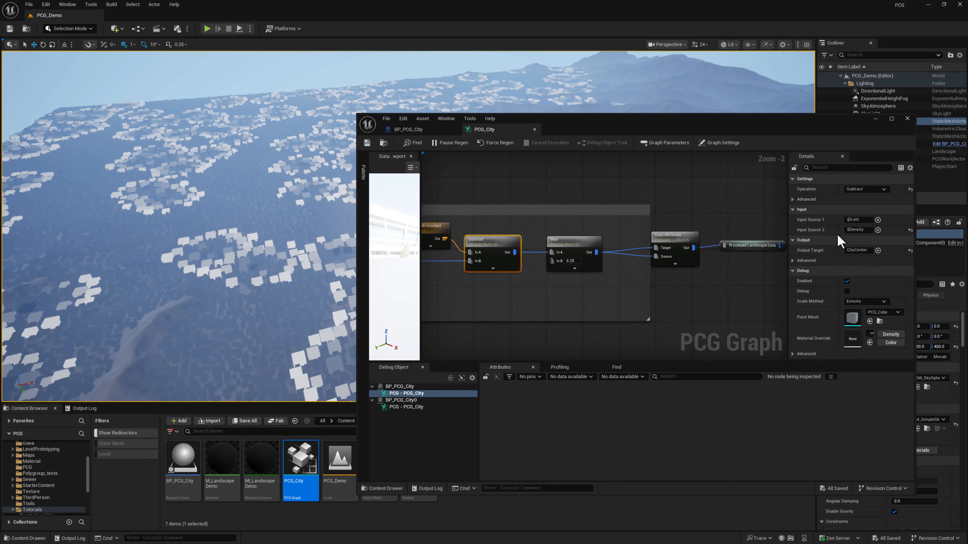
right_drag(550, 202, 493, 190)
drag(692, 215, 686, 234)
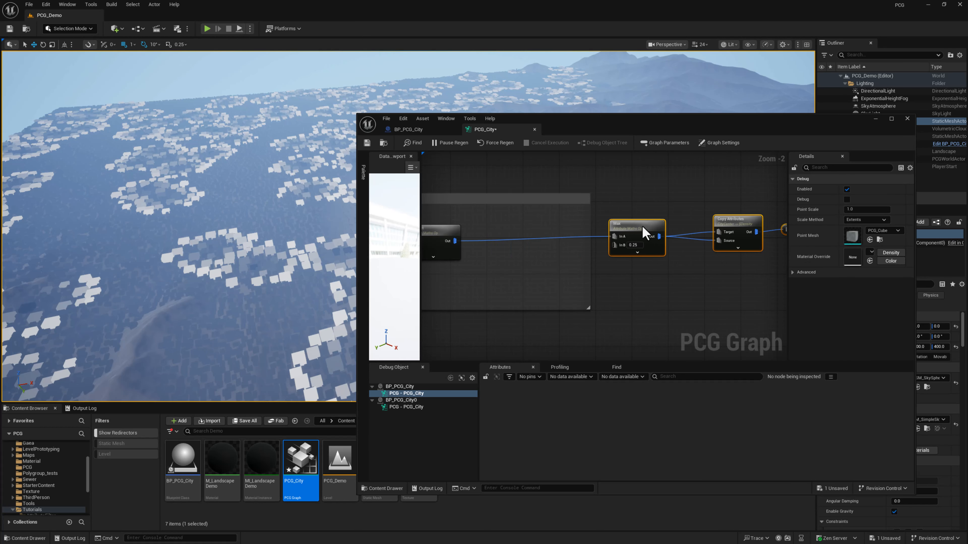
Insert a Multiply node between Subtract and Max, with its Input Source 1 set to CityCenter
right_click(517, 259)
text(mul)
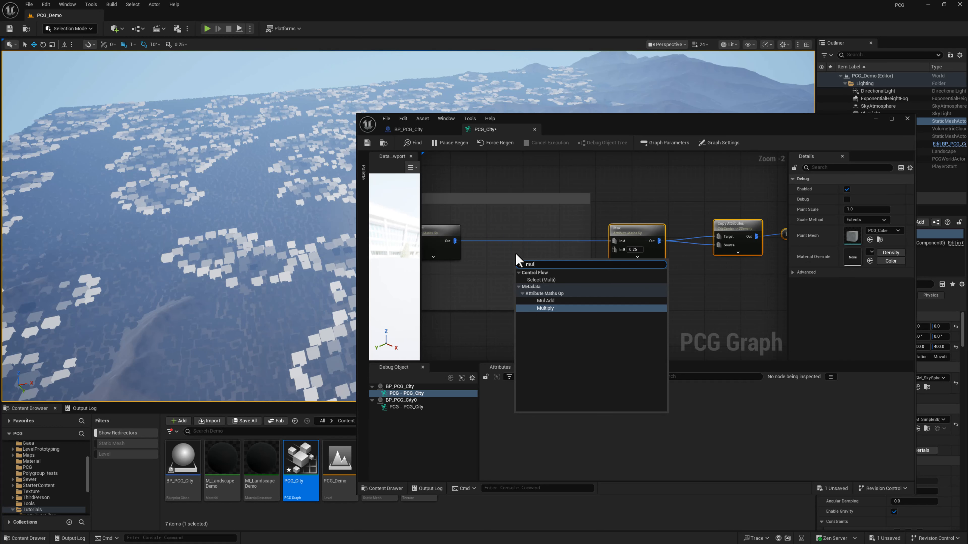
click(553, 309)
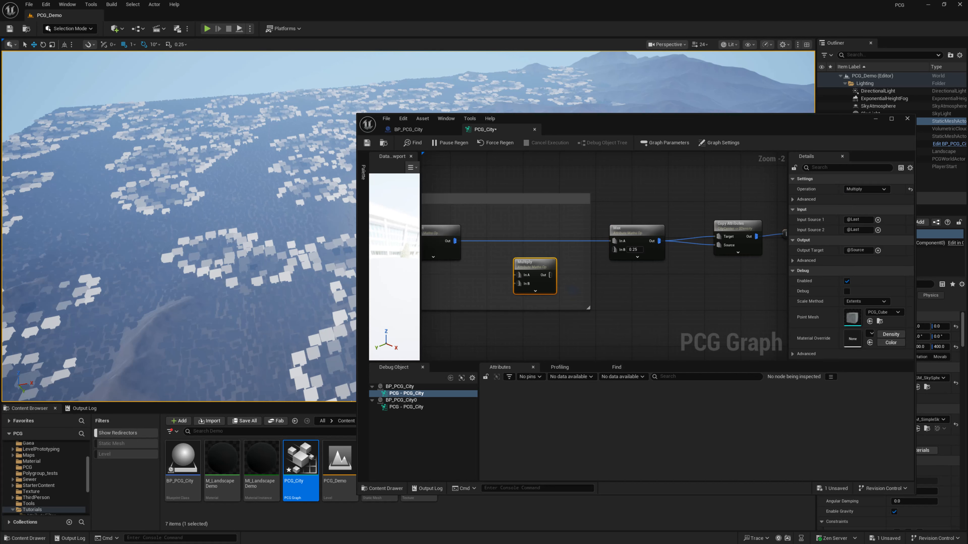
right_drag(506, 205, 531, 204)
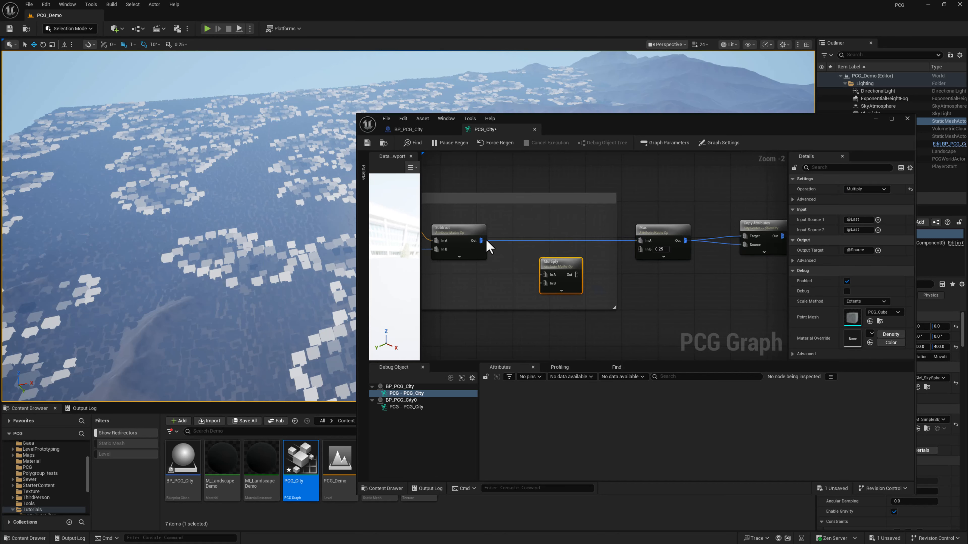
ctrl+drag(481, 240, 529, 250)
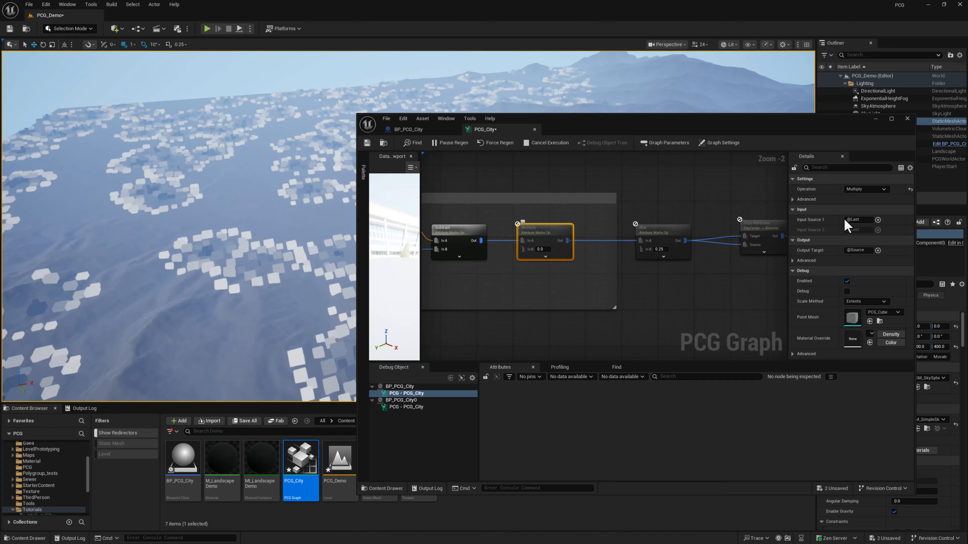
drag(862, 220, 823, 222)
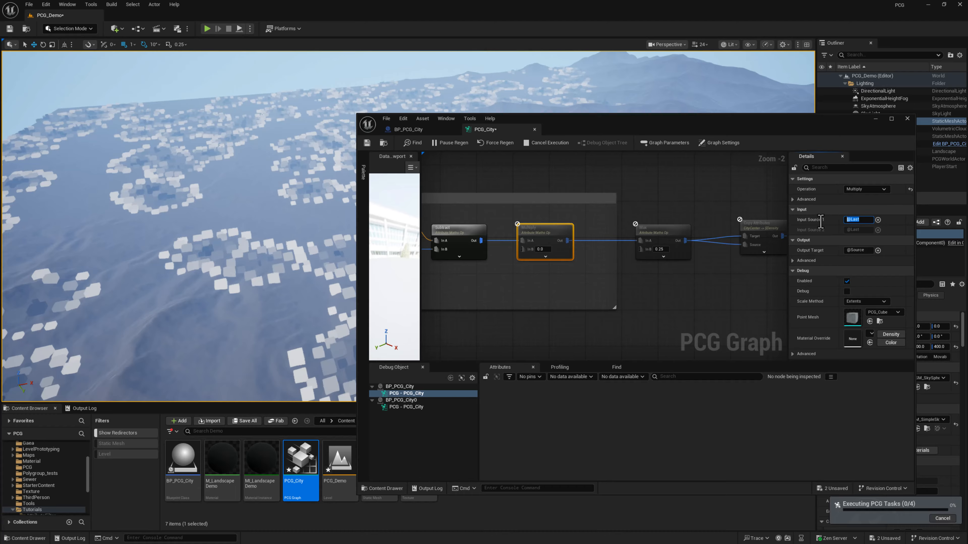
text(CityCenter)
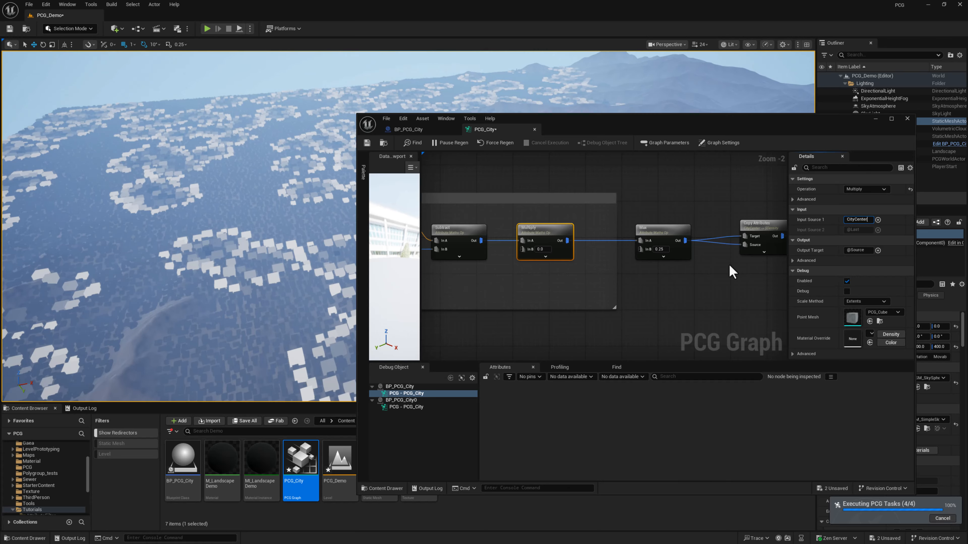
Add a Create Constant node feeding the Multiply node's second input and set its Double Value to 5
right_click(495, 287)
text(create)
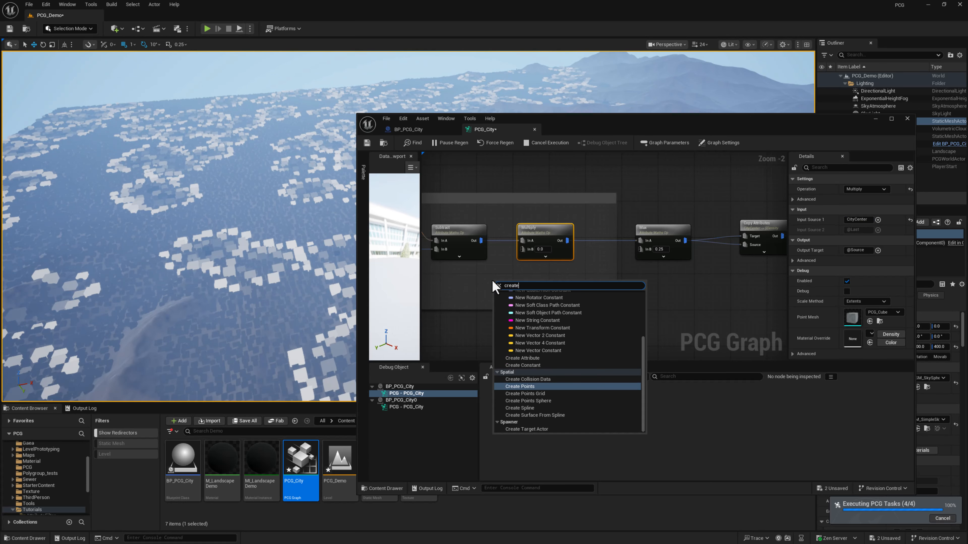
click(522, 365)
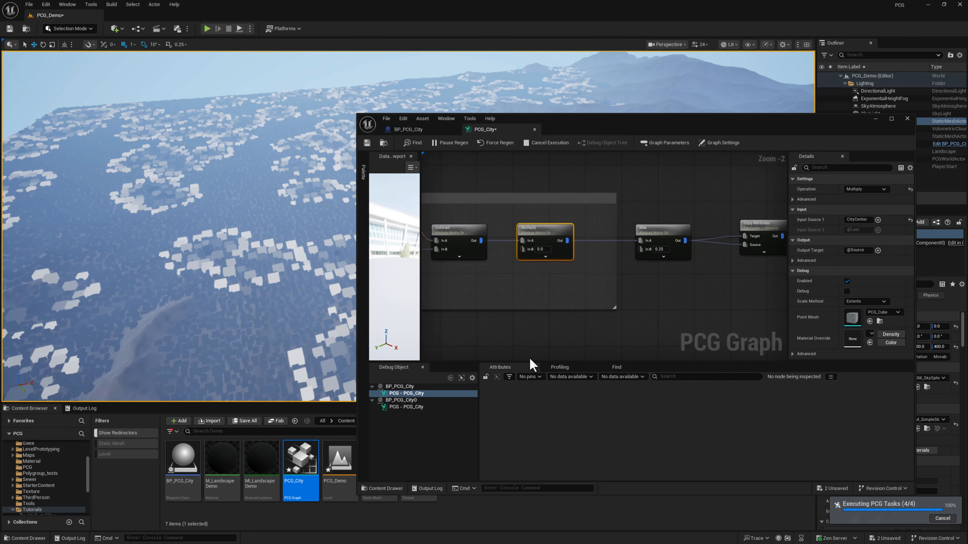
drag(515, 286, 528, 254)
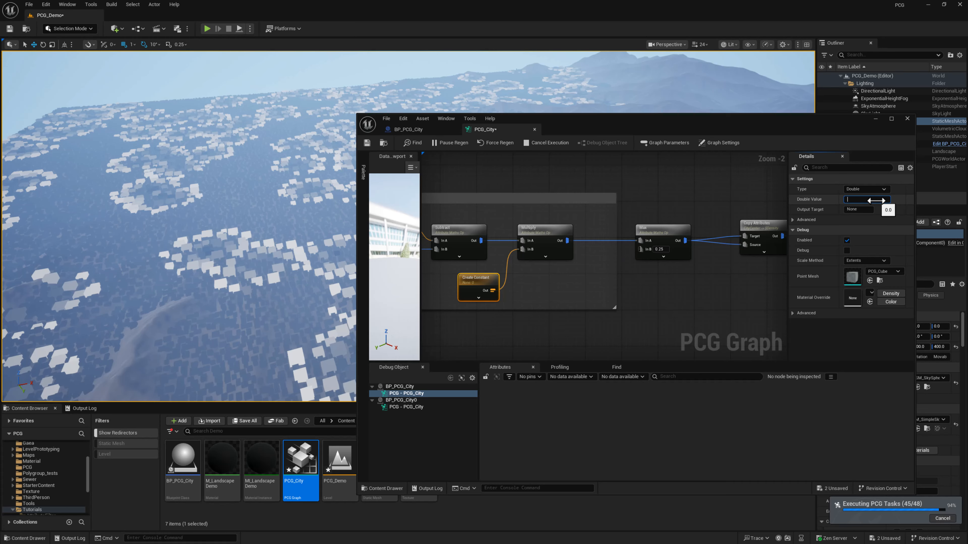
click(866, 199)
text(5)
key(Return)
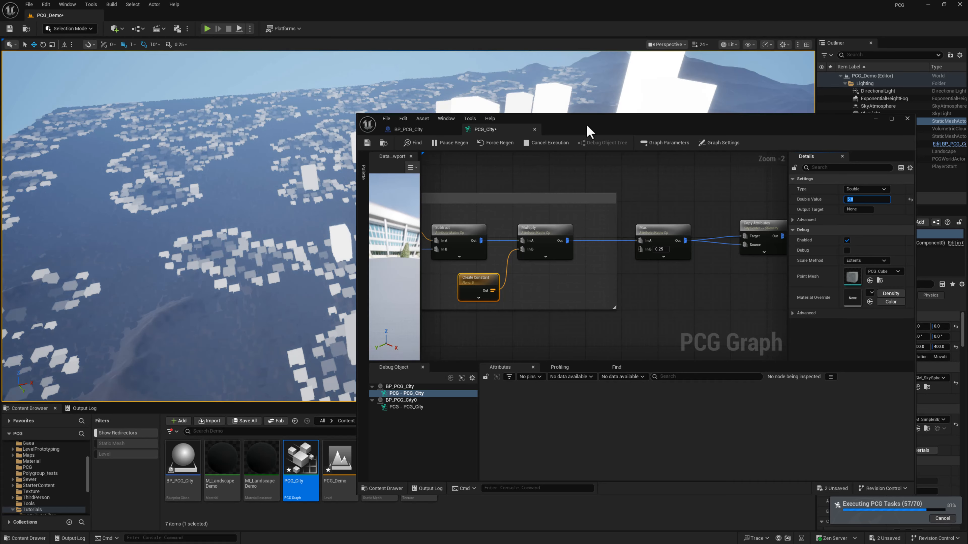
Examine the rescaled buildings around the city center in the level and set the constant's Double Value to 3
drag(592, 120, 529, 379)
key(s)
right_drag(457, 244, 480, 231)
key(w)
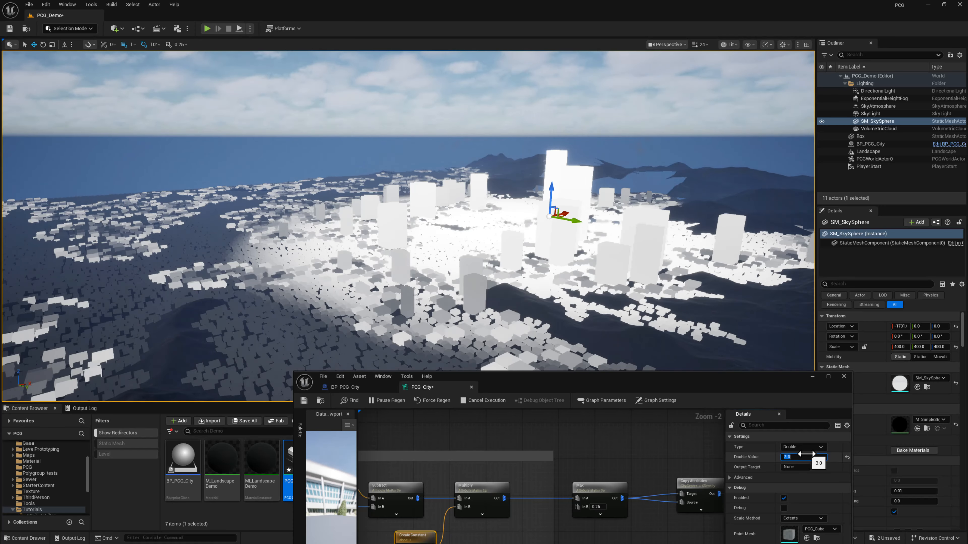
right_drag(534, 321, 552, 325)
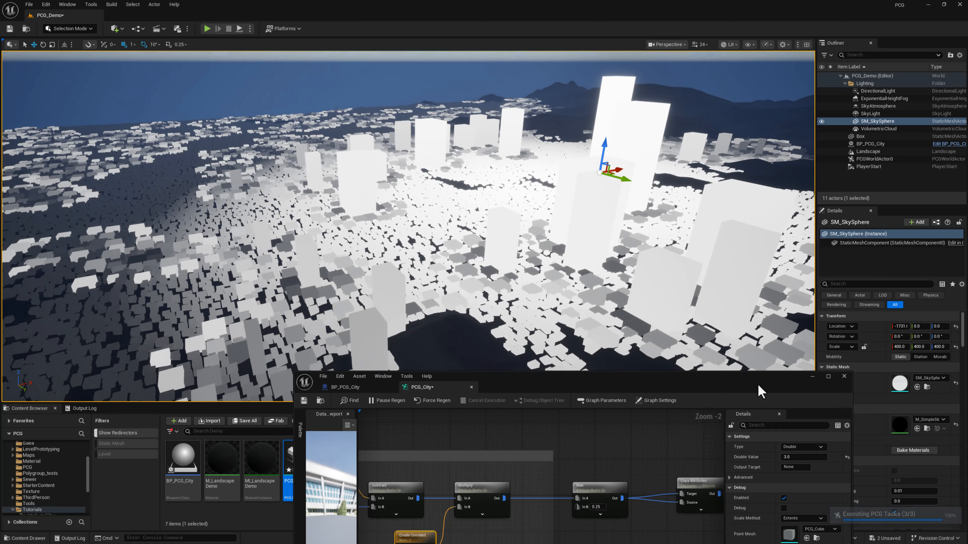
Move the Max node closer to Multiply and extend the surrounding comment box to cover the Copy Attributes node
drag(754, 380, 809, 268)
drag(607, 359, 576, 365)
scroll(720, 347, down, 2)
click(602, 413)
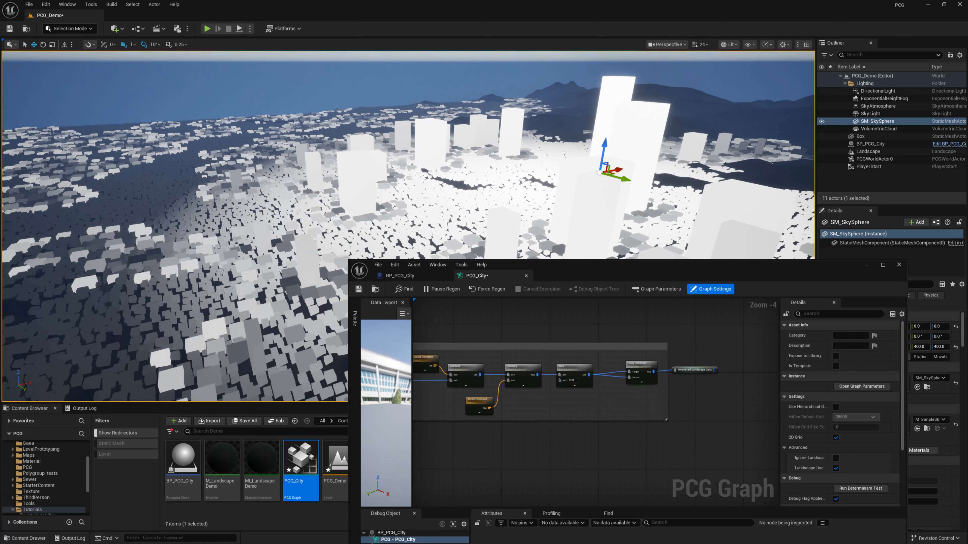
In the Medium Buildings section, move Self Pruning and the nodes after it farther from Transform Points
right_drag(610, 491, 746, 333)
right_drag(505, 385, 653, 402)
right_drag(551, 343, 540, 368)
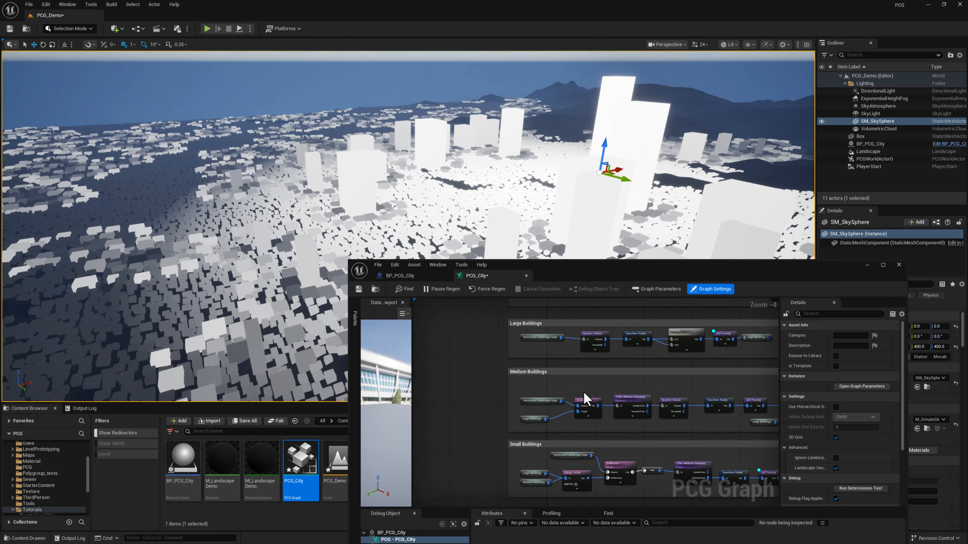
scroll(585, 399, up, 3)
right_drag(615, 363, 478, 357)
drag(498, 346, 751, 415)
drag(503, 365, 609, 370)
right_drag(532, 363, 587, 383)
Add a Multiply node between Transform Points and Self Pruning in the Medium Buildings section
right_click(584, 379)
text(m)
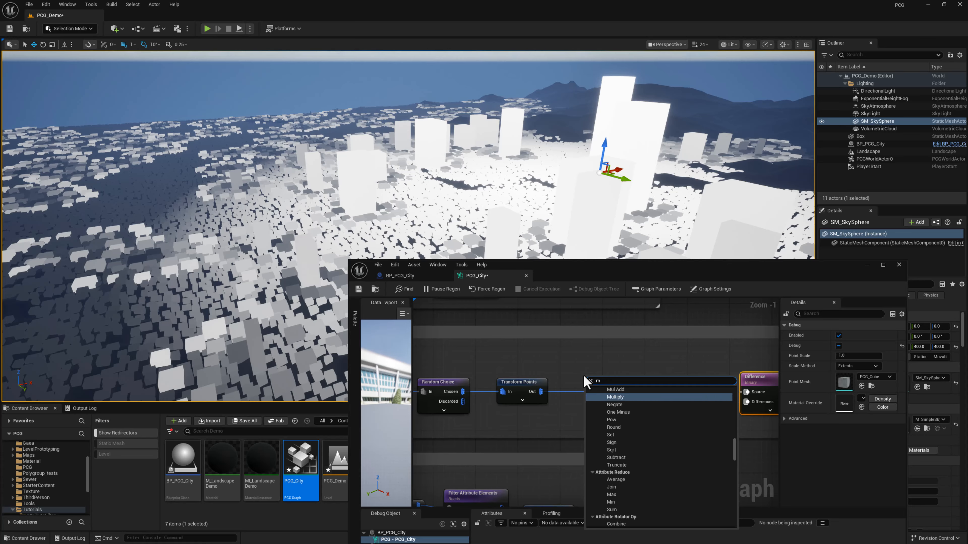
text(ul)
key(Return)
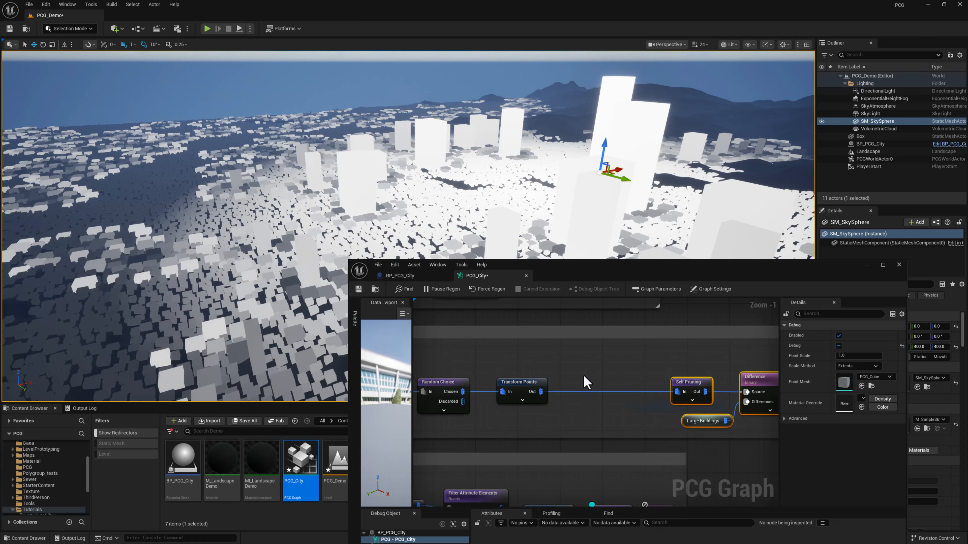
drag(587, 383, 583, 347)
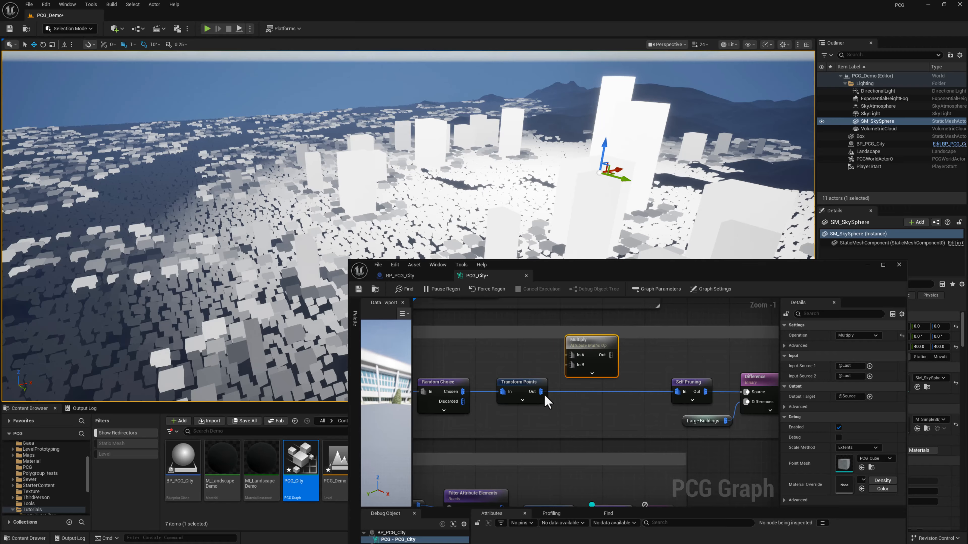
Wire Transform Points into both Multiply inputs, delete the extra filter node, and connect Multiply's output directly to Self Pruning
ctrl+drag(543, 392, 602, 373)
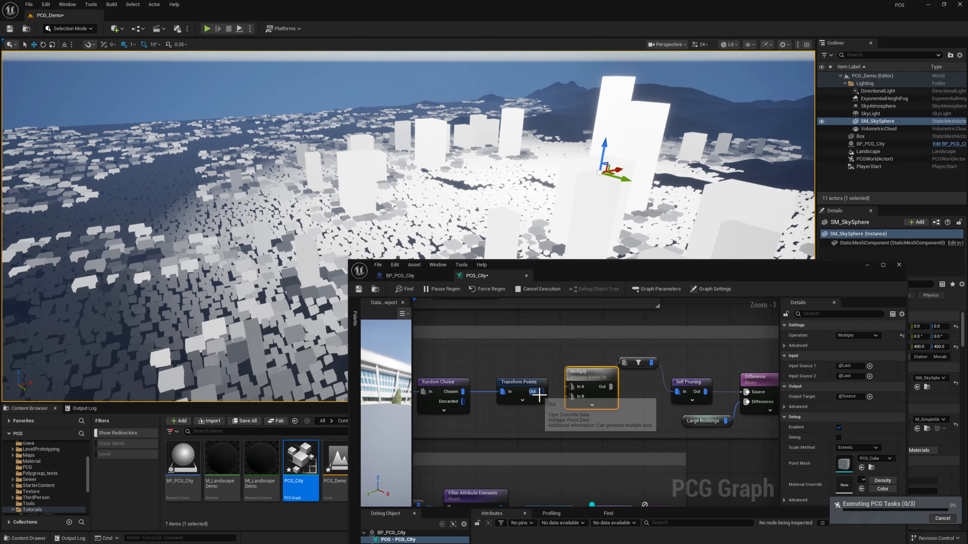
drag(539, 395, 572, 395)
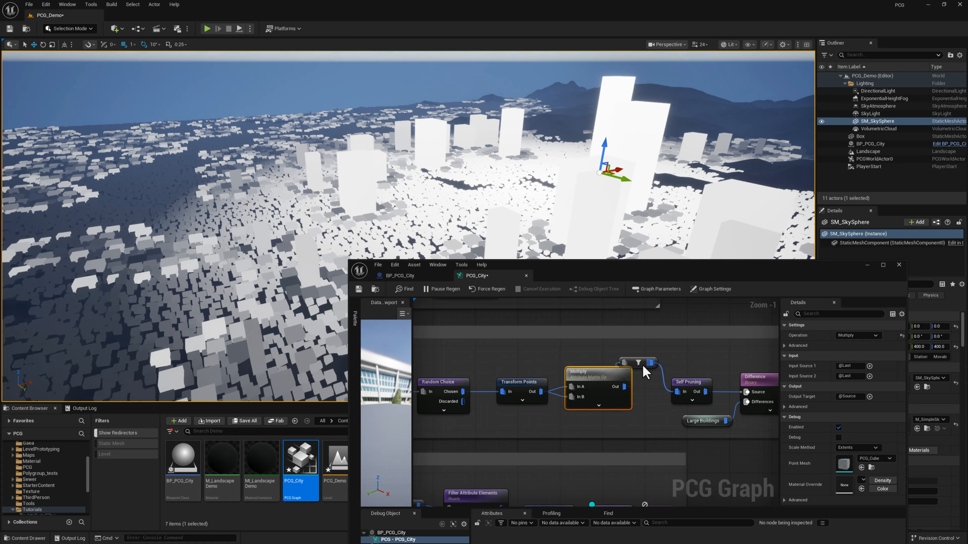
drag(643, 368, 653, 353)
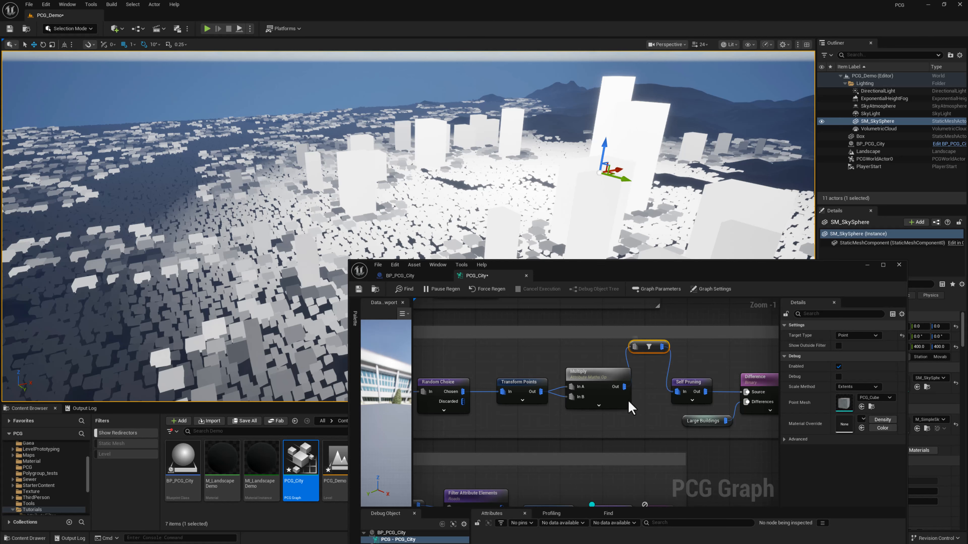
key(Delete)
drag(624, 387, 675, 392)
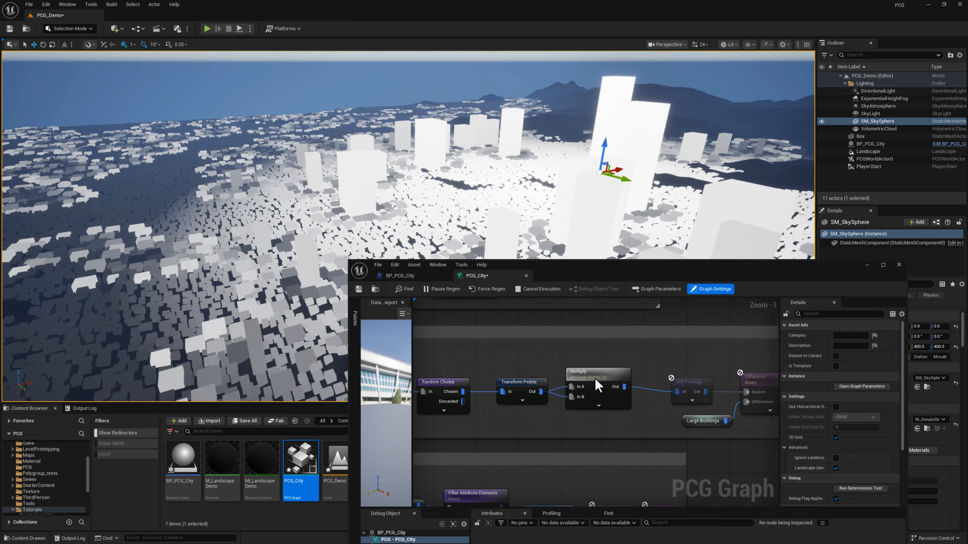
drag(602, 385, 607, 390)
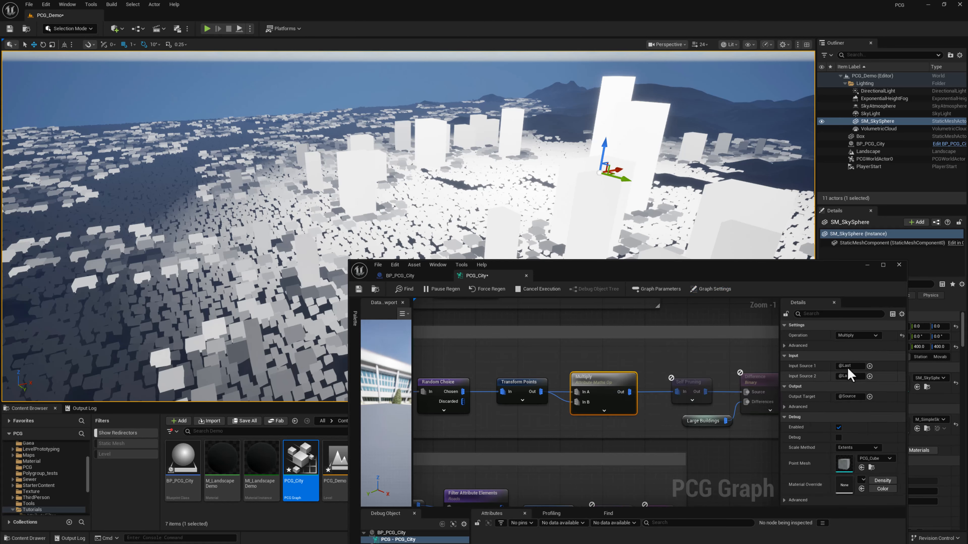
Set the Multiply node's Input Source 1 to CityCenter, and its Input Source 2 and Output Target to the point's Scale
text(CityCenter)
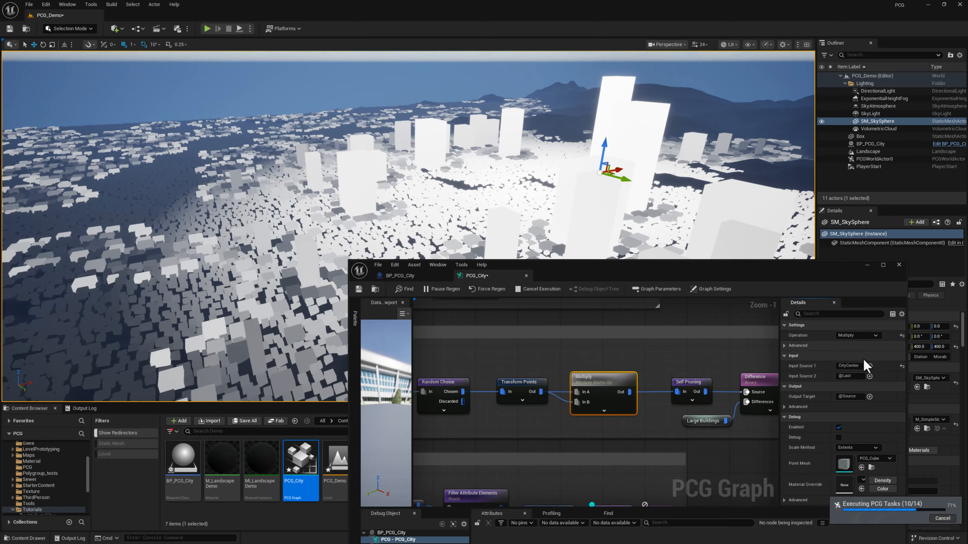
click(869, 376)
mouse_move(883, 422)
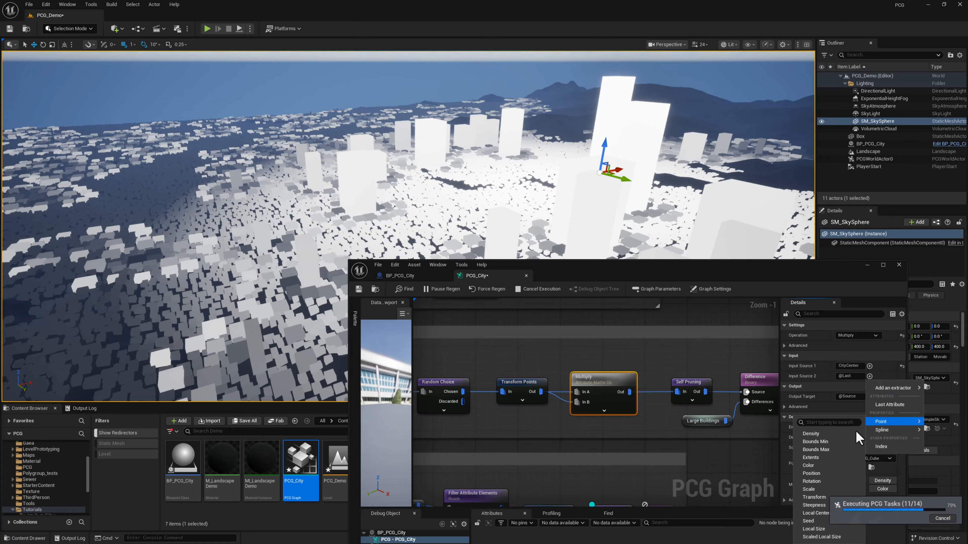
click(813, 489)
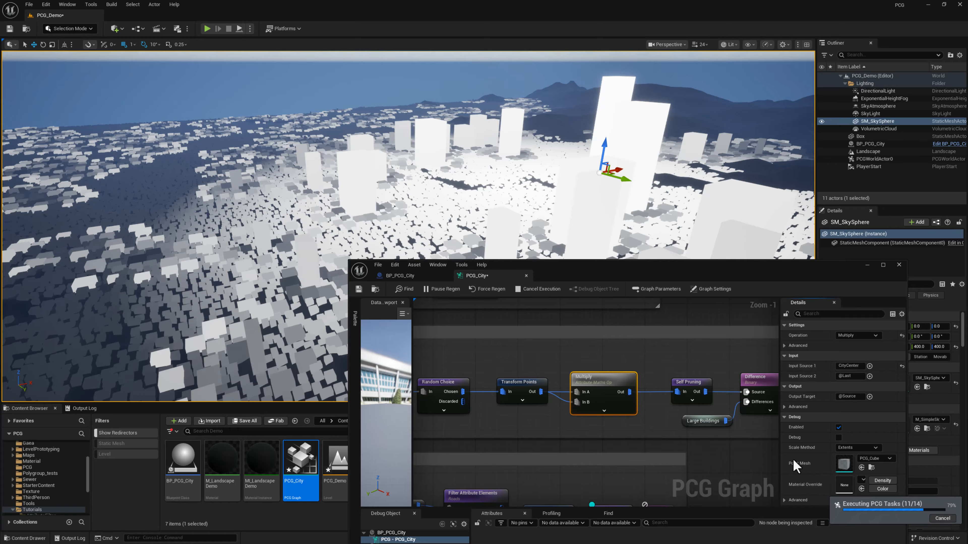
click(869, 396)
mouse_move(884, 442)
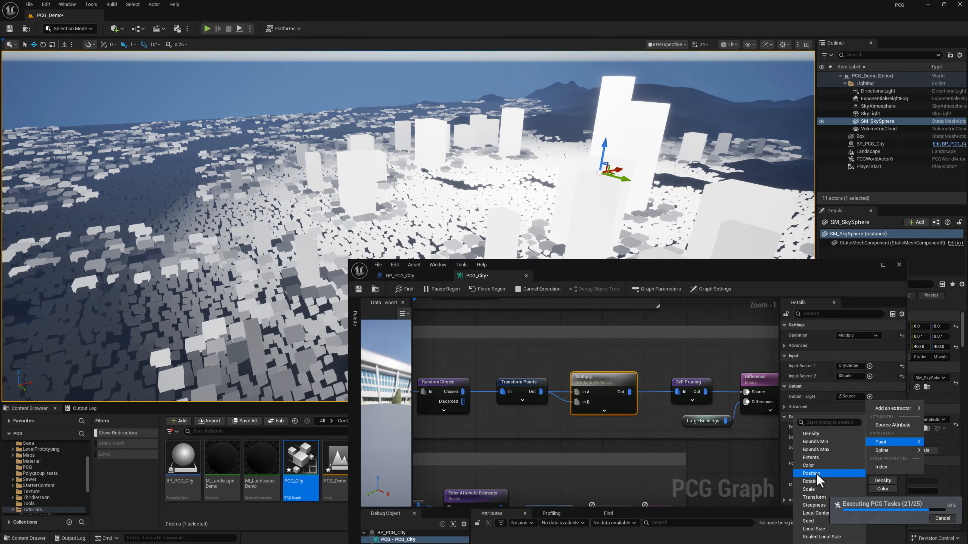
click(810, 491)
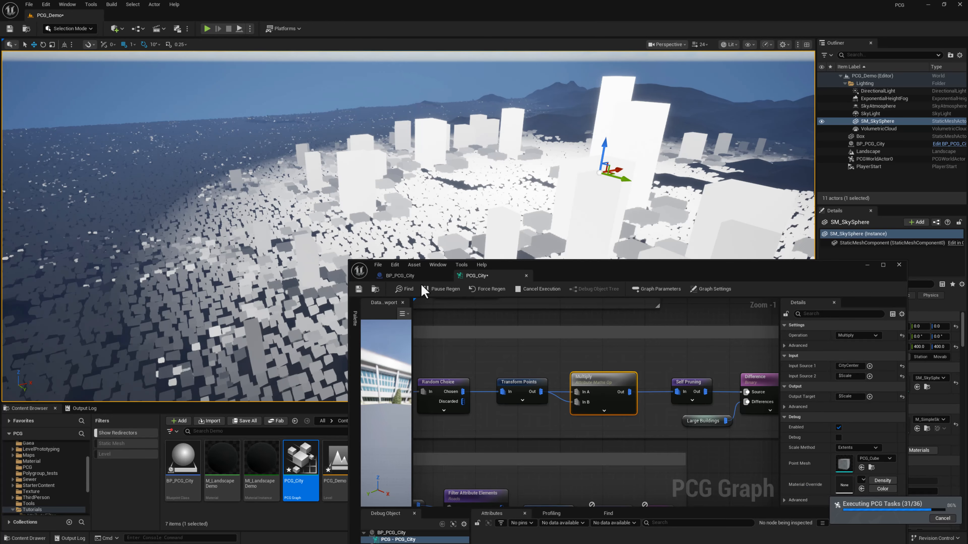
Set the medium buildings' Transform Points Scale Max Z to 50 and move the node slightly away from Multiply
right_drag(535, 224, 546, 244)
right_drag(486, 147, 483, 147)
right_drag(661, 358, 717, 341)
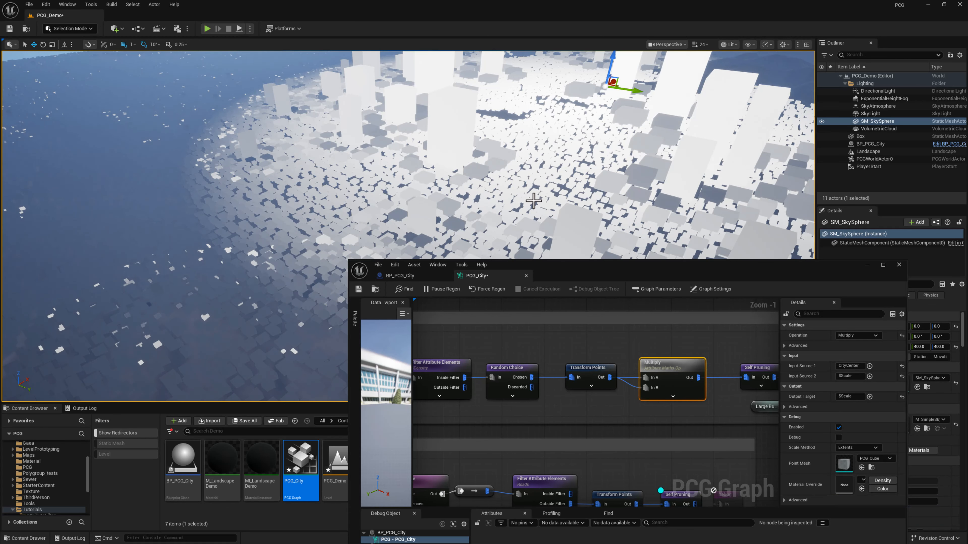
right_drag(534, 201, 557, 210)
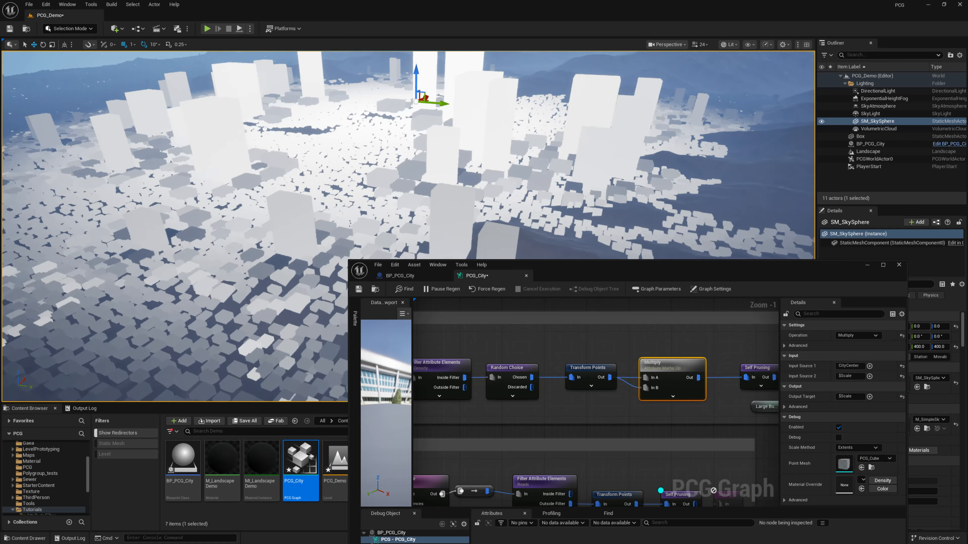
click(593, 374)
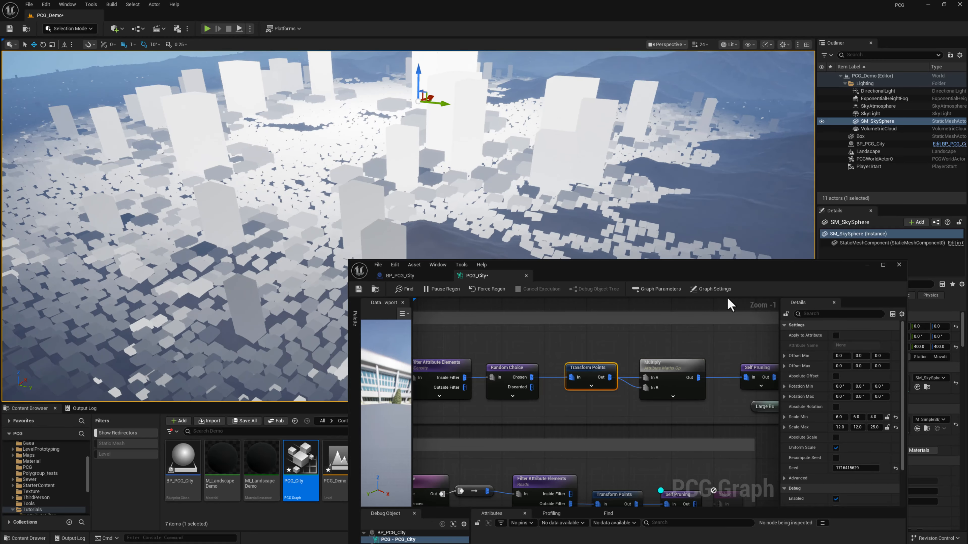
click(874, 428)
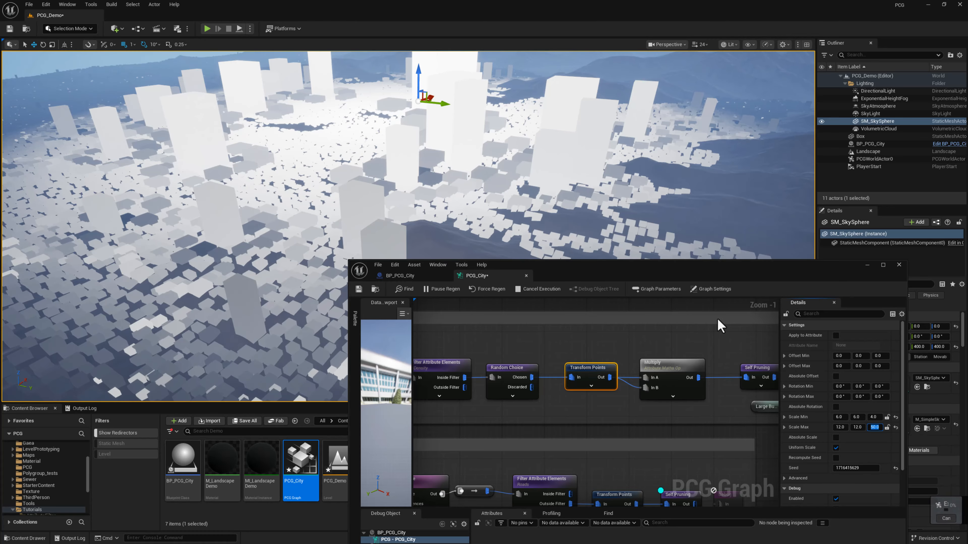
drag(781, 270, 782, 249)
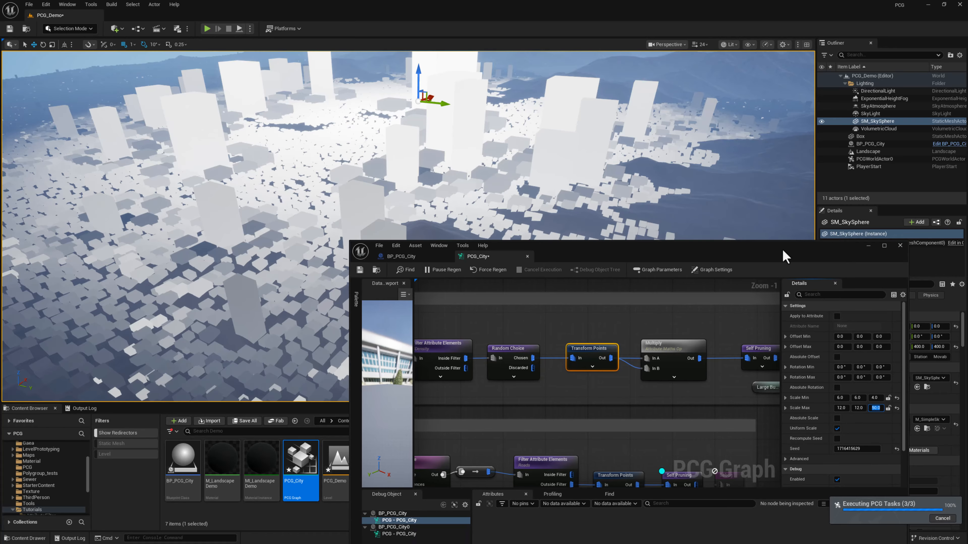
drag(592, 347, 581, 346)
Copy the medium buildings' Multiply node and paste it between Transform Points and Self Pruning in the Small Buildings section
right_drag(582, 321, 554, 305)
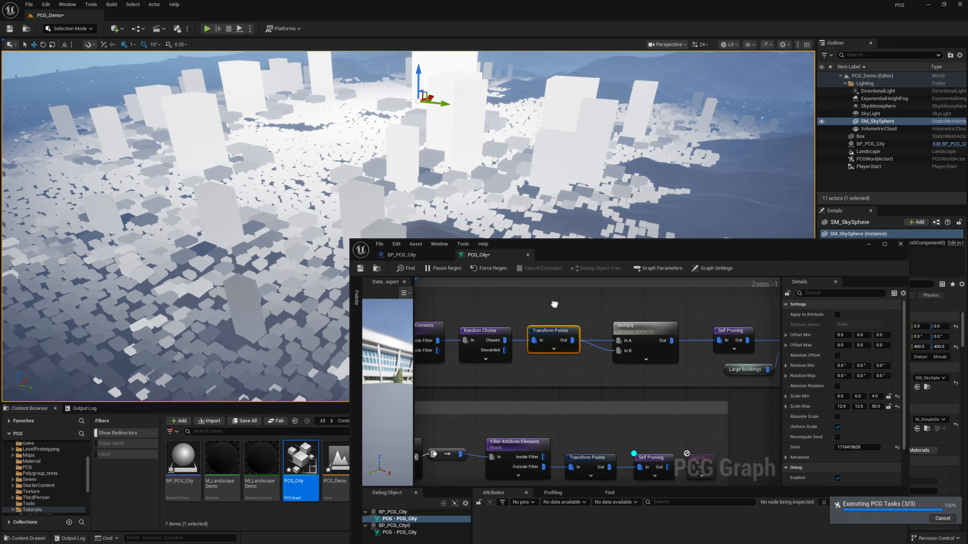
click(658, 337)
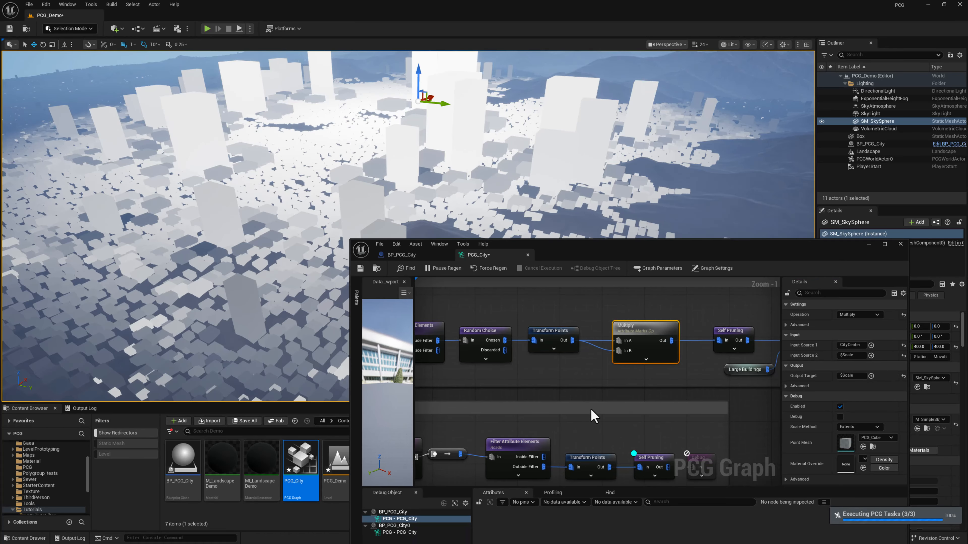
right_drag(591, 410, 655, 315)
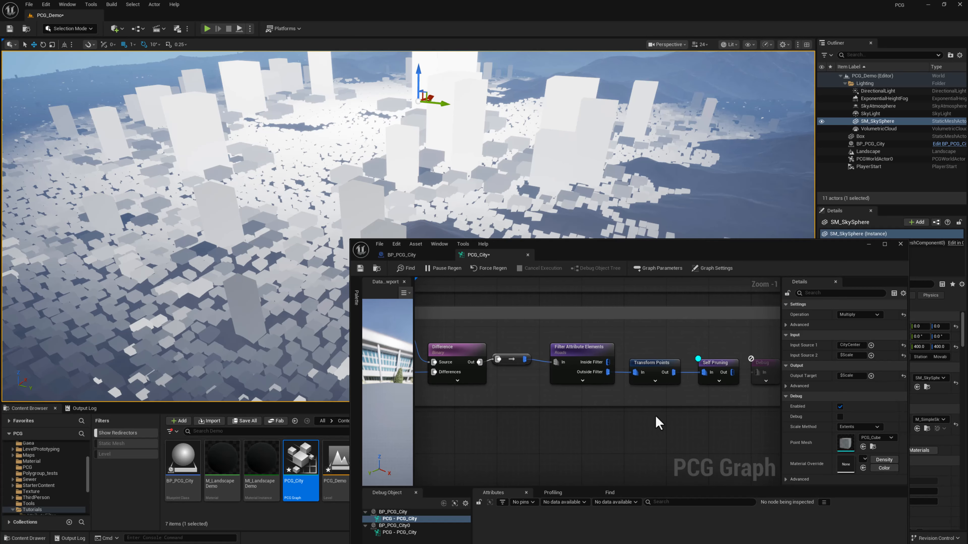
right_drag(659, 423, 596, 369)
drag(658, 348, 692, 360)
drag(624, 353, 733, 351)
click(633, 341)
key(ctrl+v)
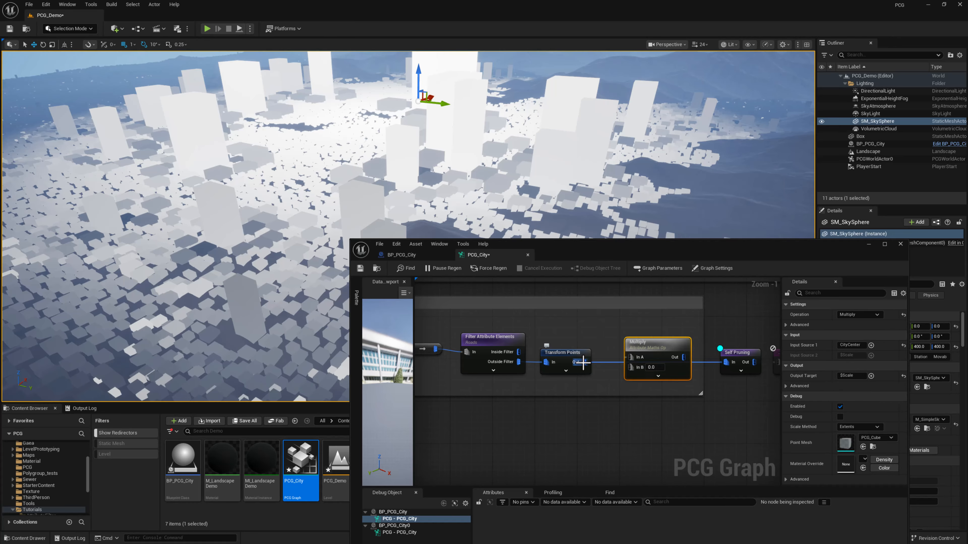
Wire the small buildings' Transform Points output into both Multiply inputs, connect Multiply to Self Pruning, and align the node
ctrl+drag(596, 362, 702, 315)
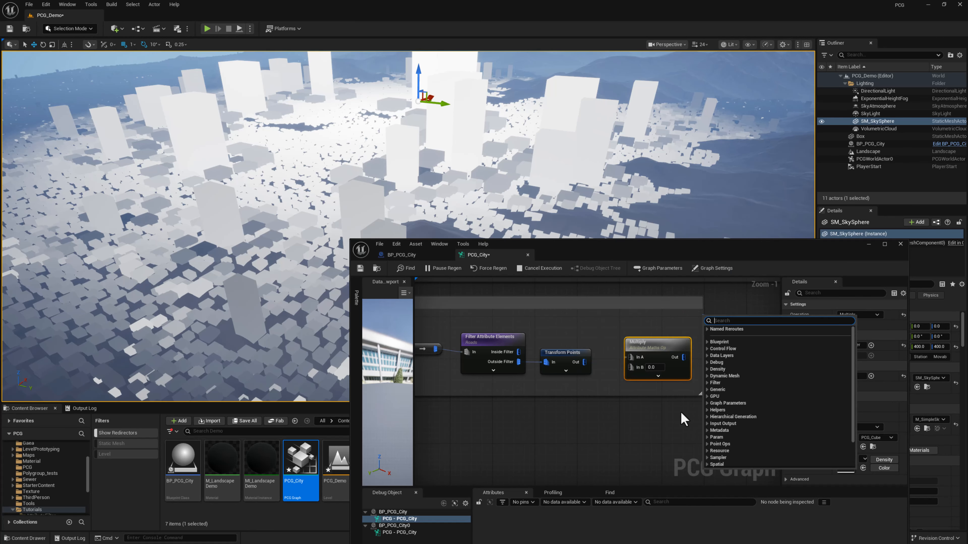
click(681, 412)
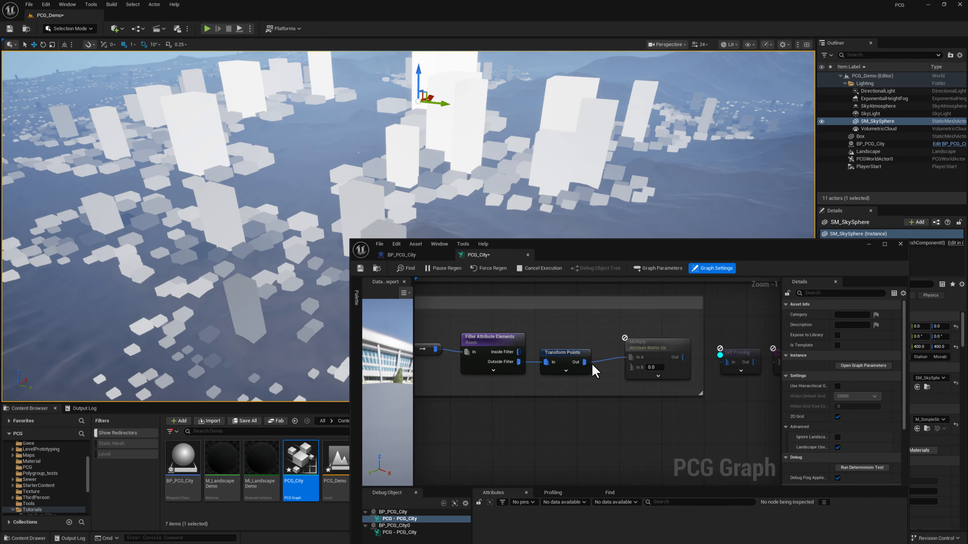
drag(592, 365, 631, 367)
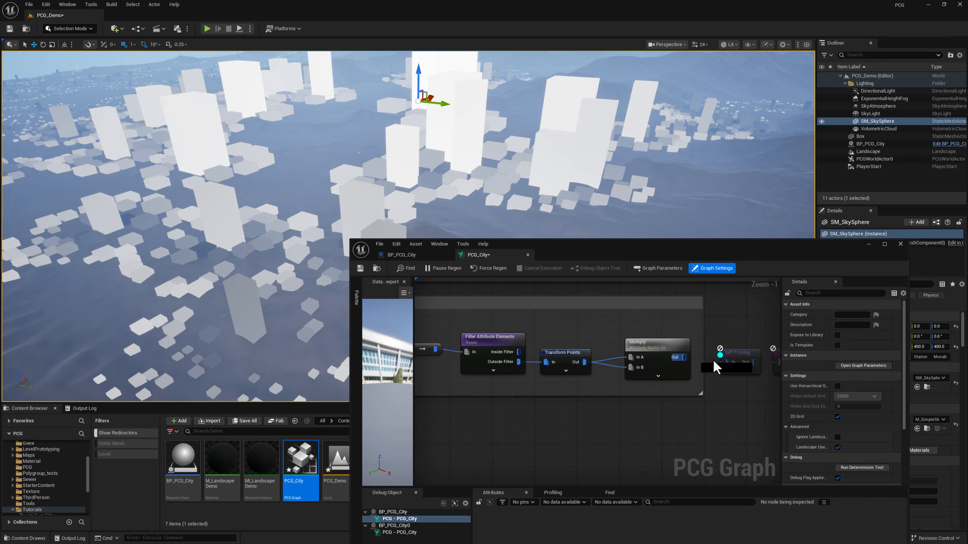
drag(714, 361, 725, 361)
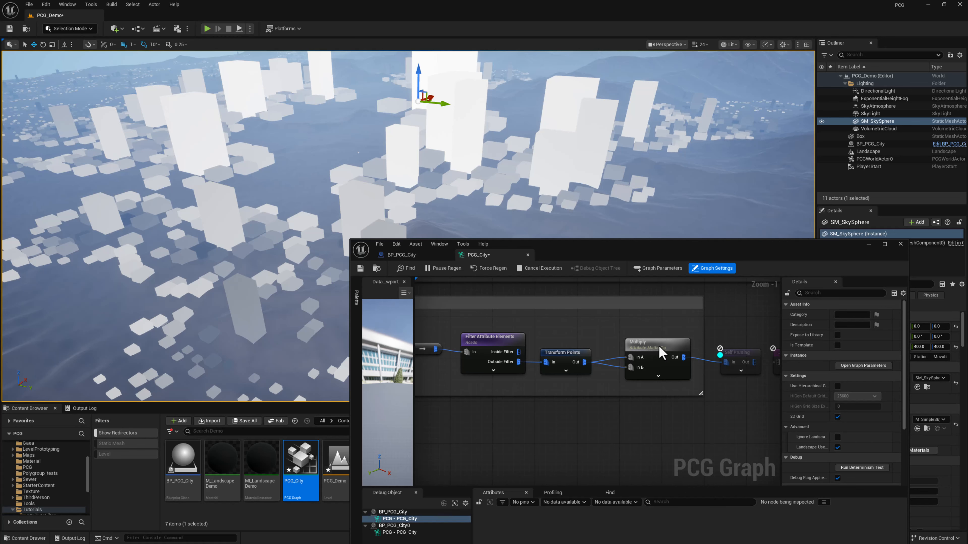
drag(662, 352, 652, 358)
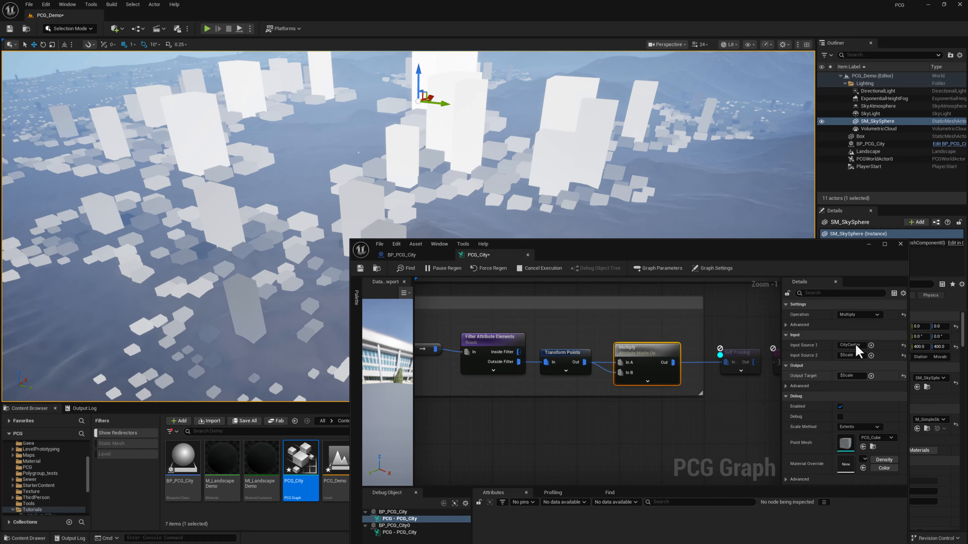
click(704, 407)
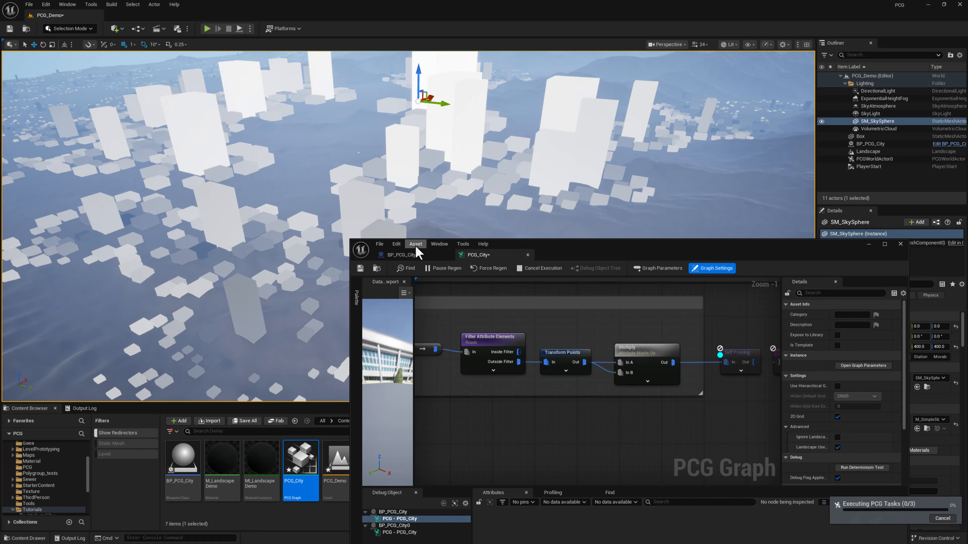
Examine the Small Buildings section and the distribution of the generated buildings across the city in the level viewport
drag(568, 255, 578, 216)
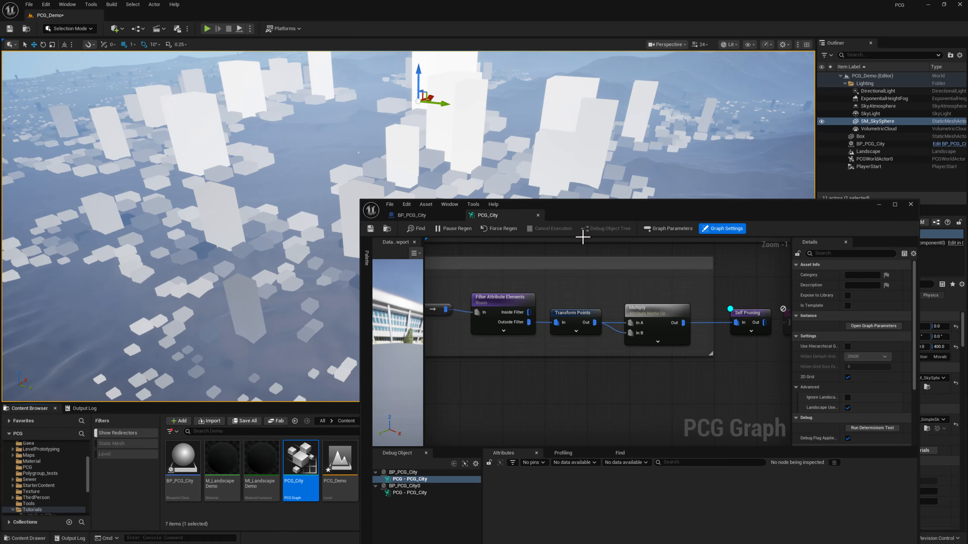
scroll(625, 367, down, 2)
right_drag(534, 377, 663, 358)
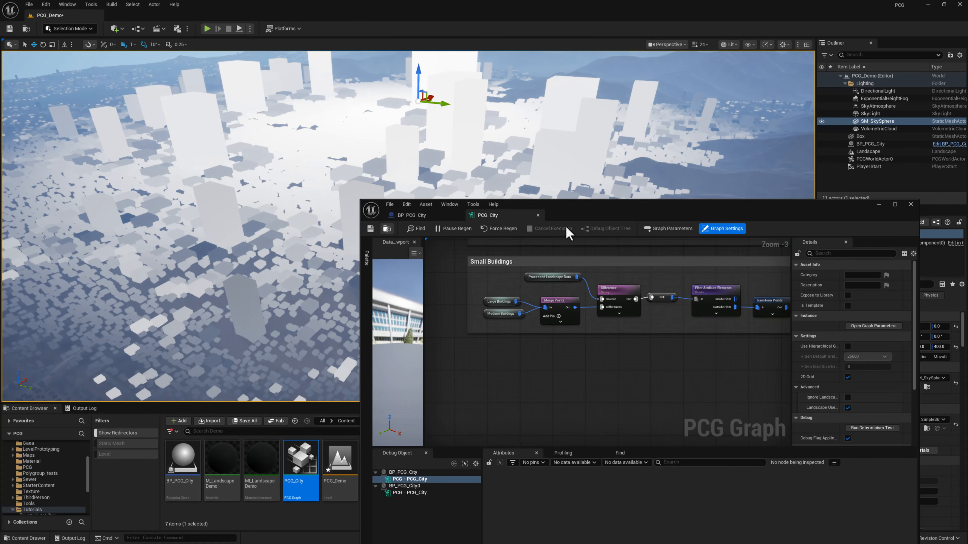
drag(594, 213, 865, 253)
right_drag(495, 172, 446, 187)
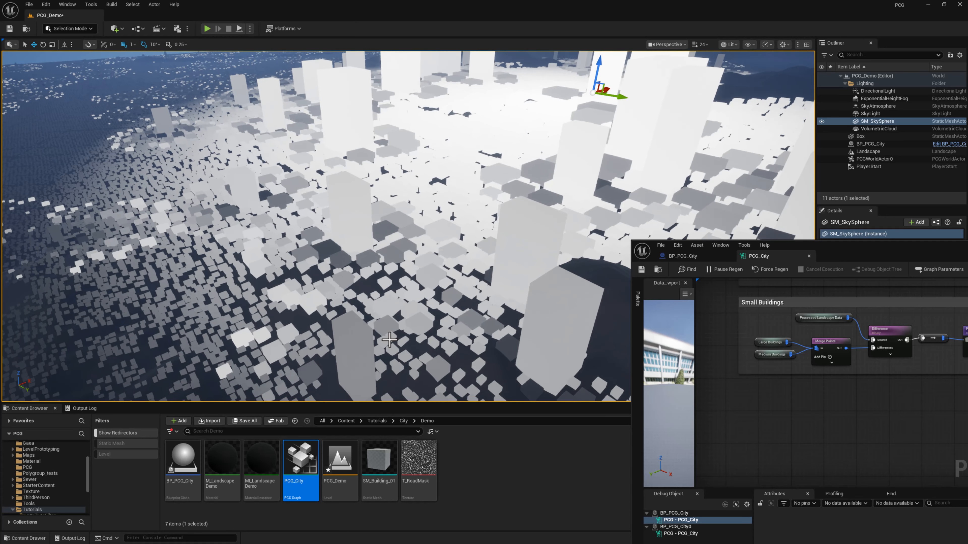
drag(833, 248, 563, 221)
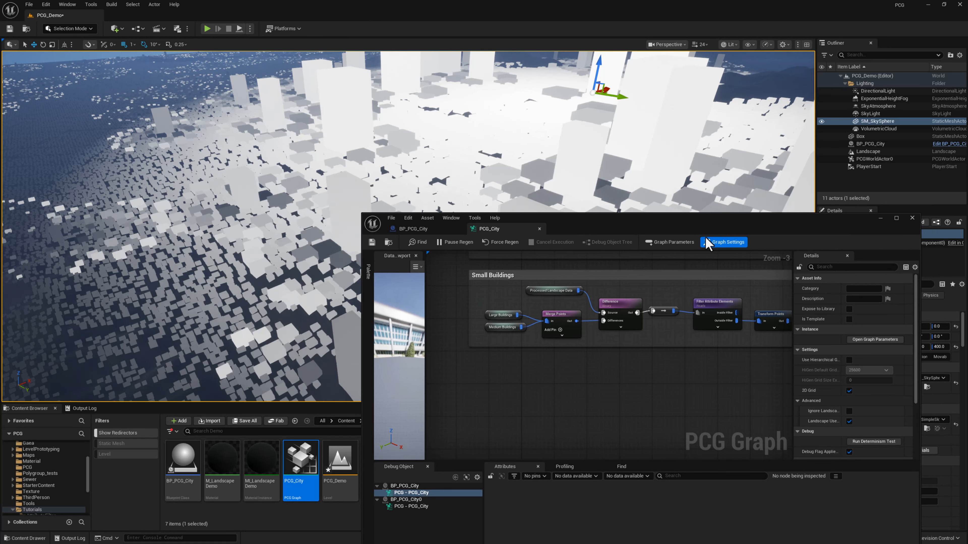
Add a Static Mesh Spawner node in the empty graph area beyond the building sections
right_drag(710, 347, 593, 424)
scroll(633, 339, down, 1)
right_click(697, 347)
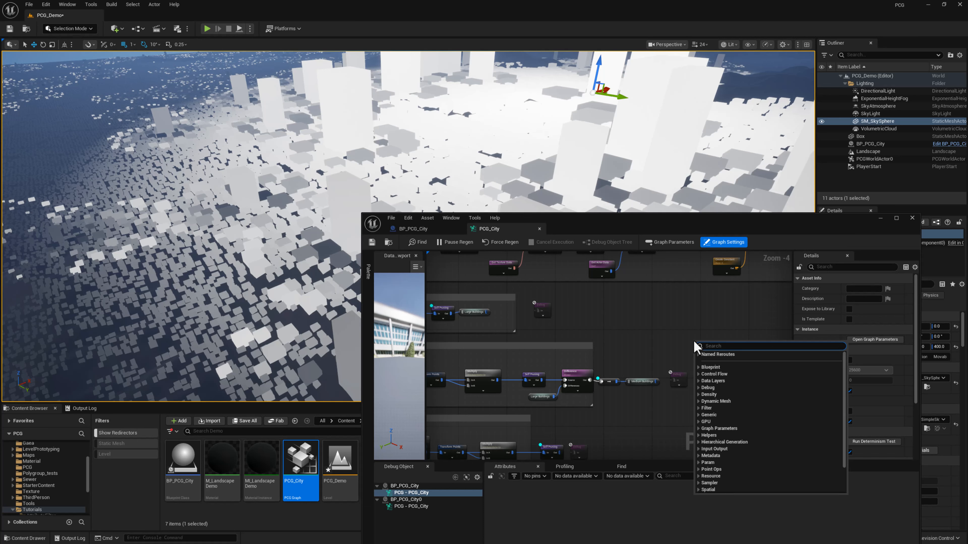
text(stati)
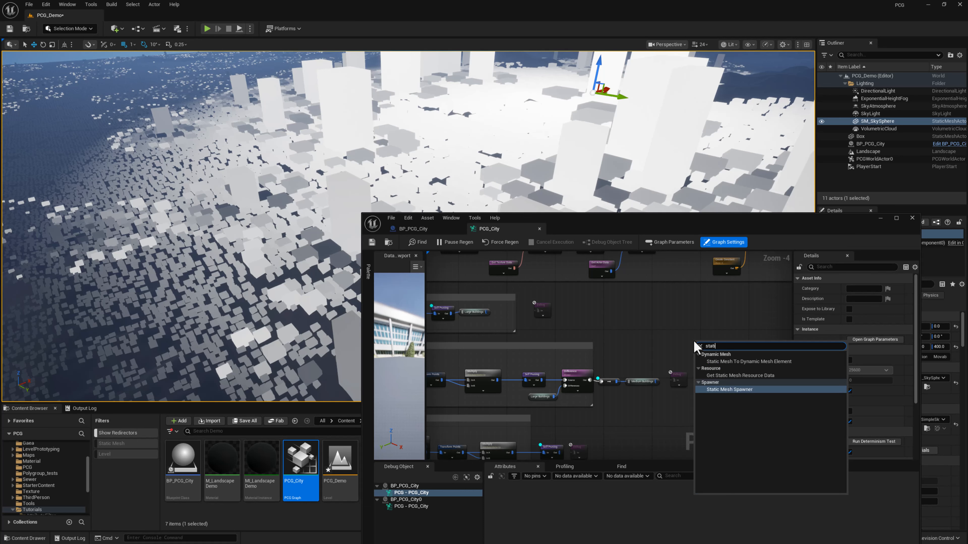
key(Return)
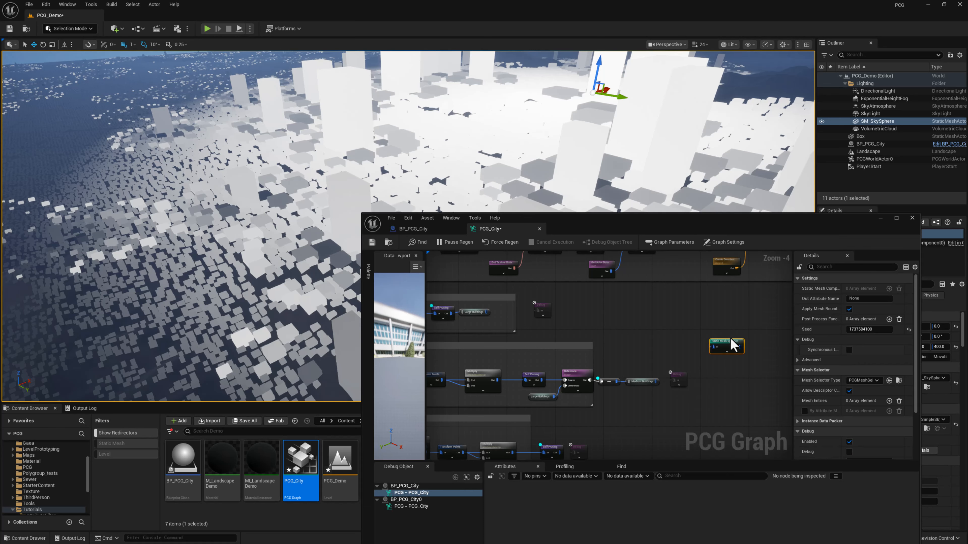
drag(730, 338, 733, 335)
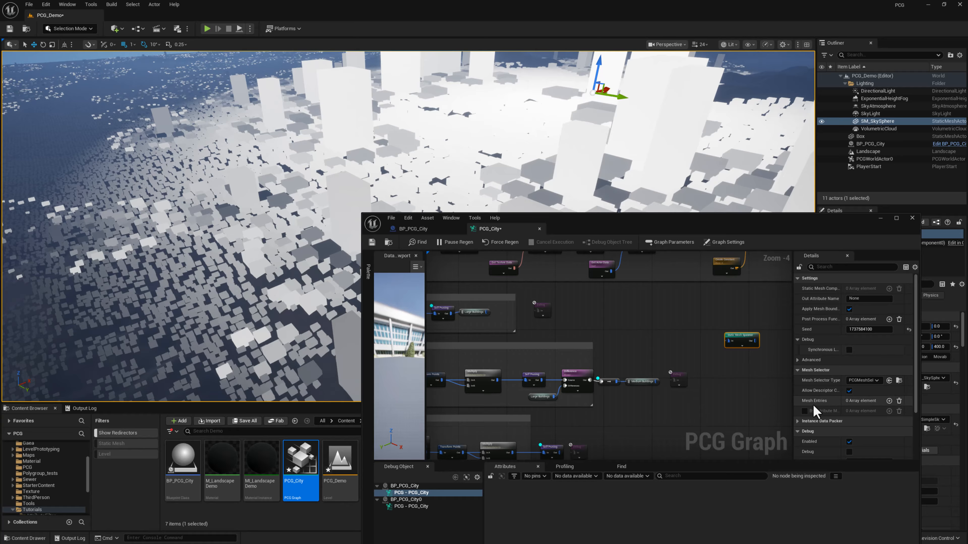
Add a mesh entry to the Static Mesh Spawner and assign SM_Building_01 as its static mesh
click(889, 401)
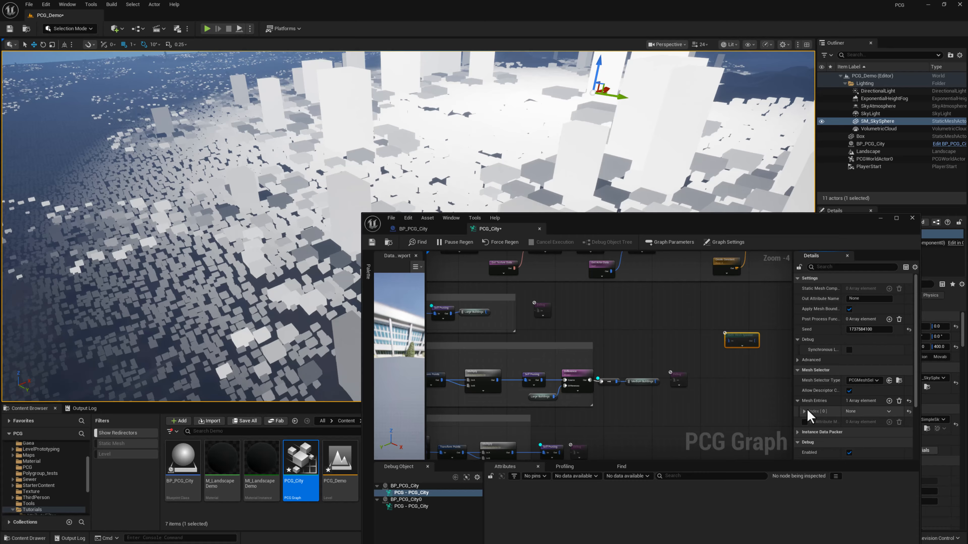
click(809, 422)
scroll(810, 418, down, 2)
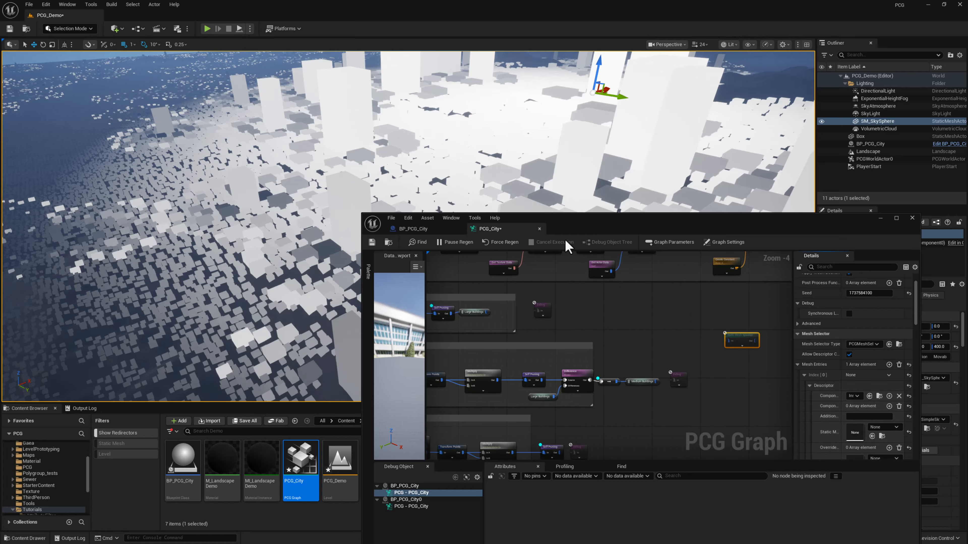
drag(665, 231, 505, 71)
drag(381, 461, 695, 273)
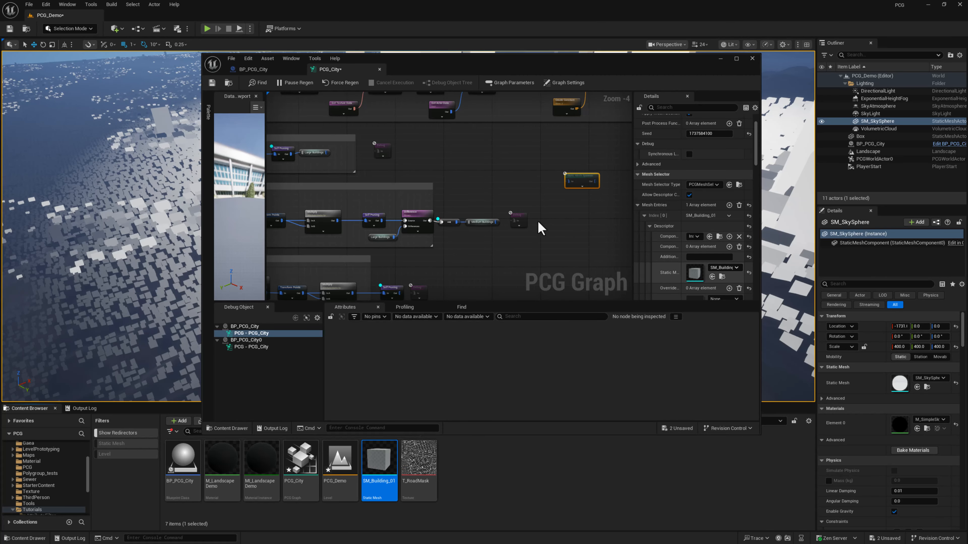
Move the small buildings' Debug node aside, add a named reroute declaration called Small Buildings, and connect Self Pruning to it
right_drag(516, 197, 517, 199)
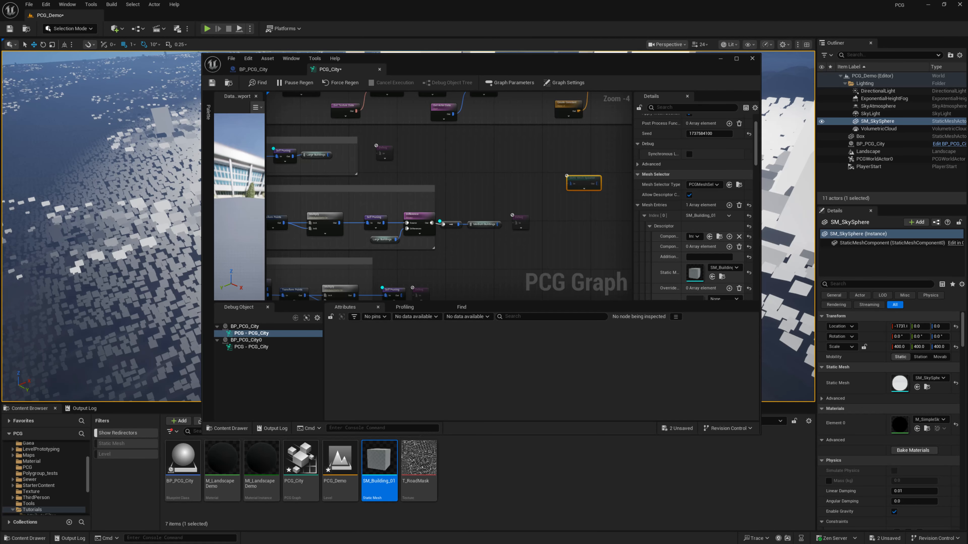
right_drag(477, 257, 516, 214)
scroll(480, 249, up, 3)
drag(443, 249, 446, 206)
right_click(450, 253)
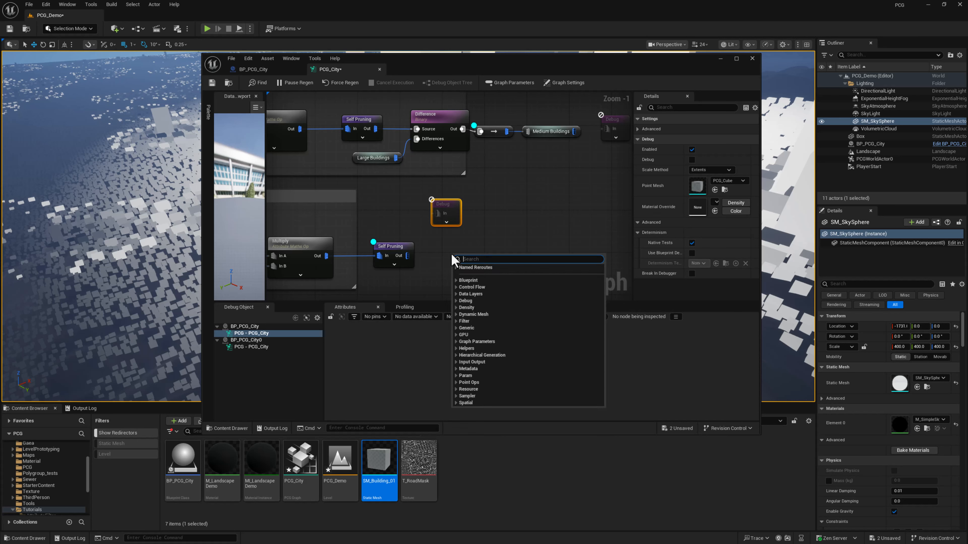
text(named)
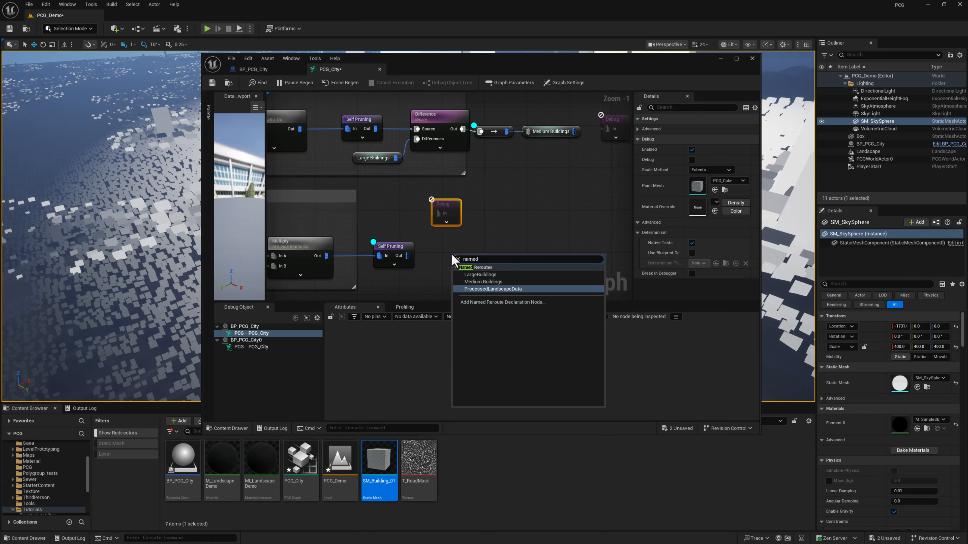
click(476, 302)
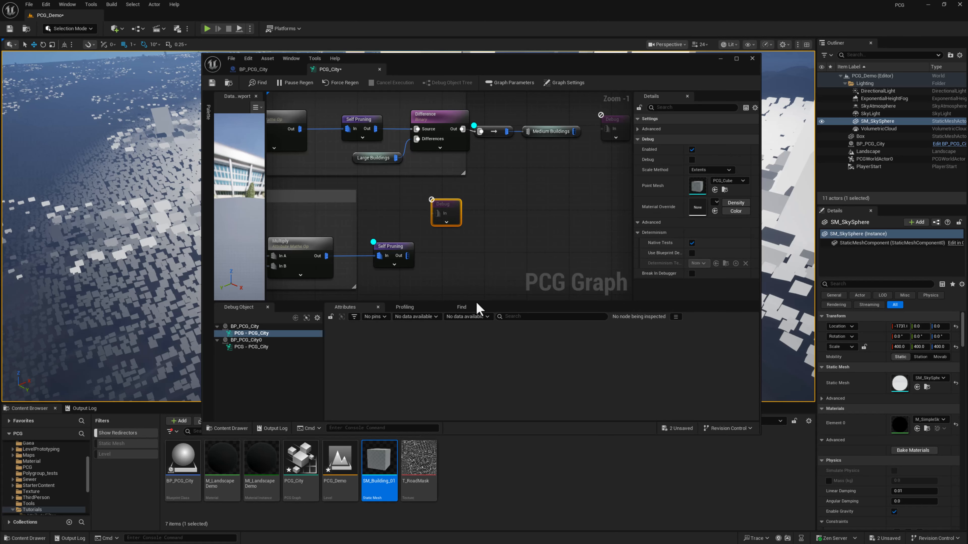
right_click(469, 262)
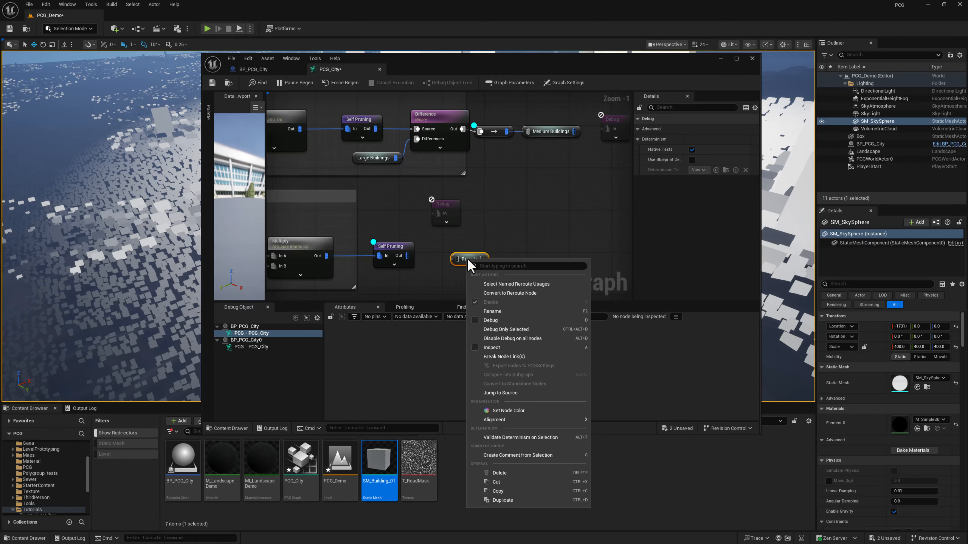
click(495, 311)
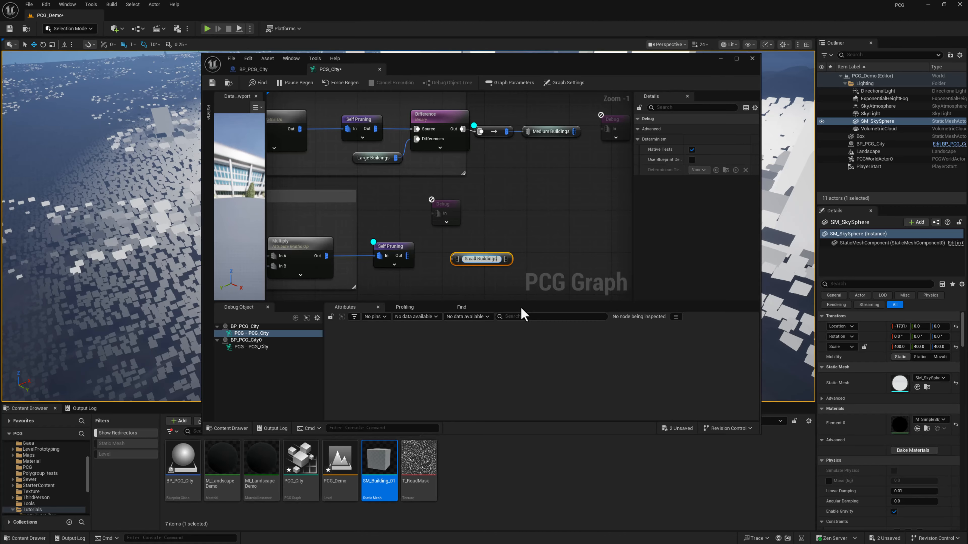
drag(407, 254, 448, 261)
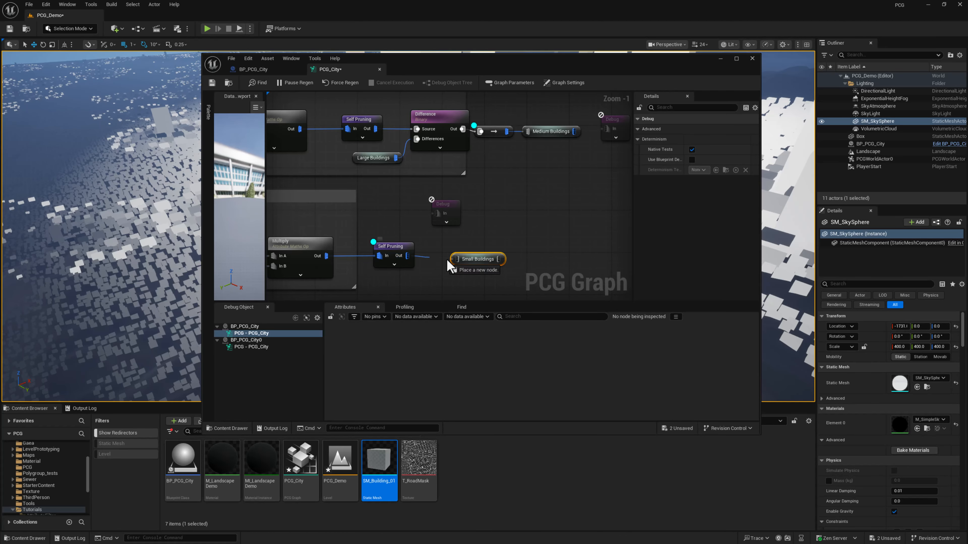
Add a Large Buildings reroute beside the Static Mesh Spawner and connect it to the spawner's input
right_drag(622, 194, 532, 206)
right_click(498, 188)
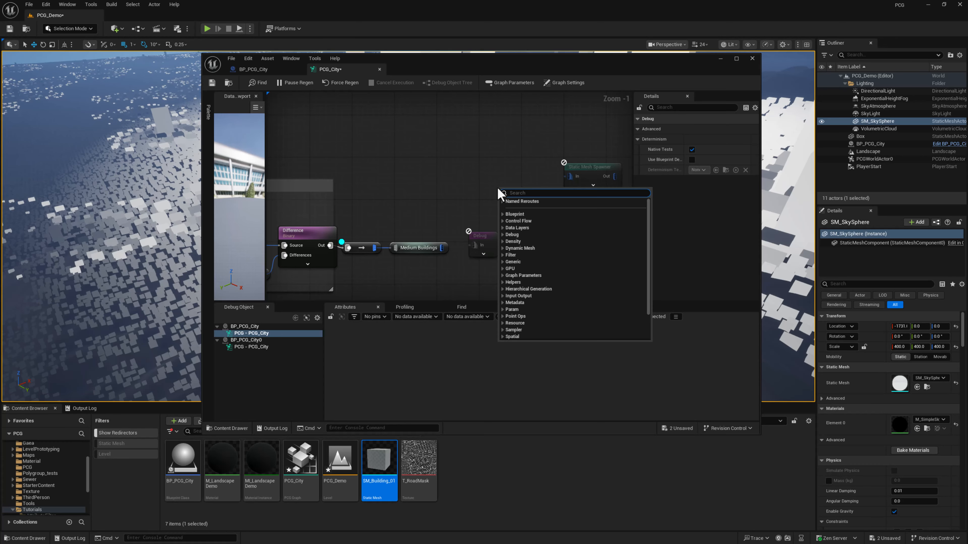
text(larg)
key(Return)
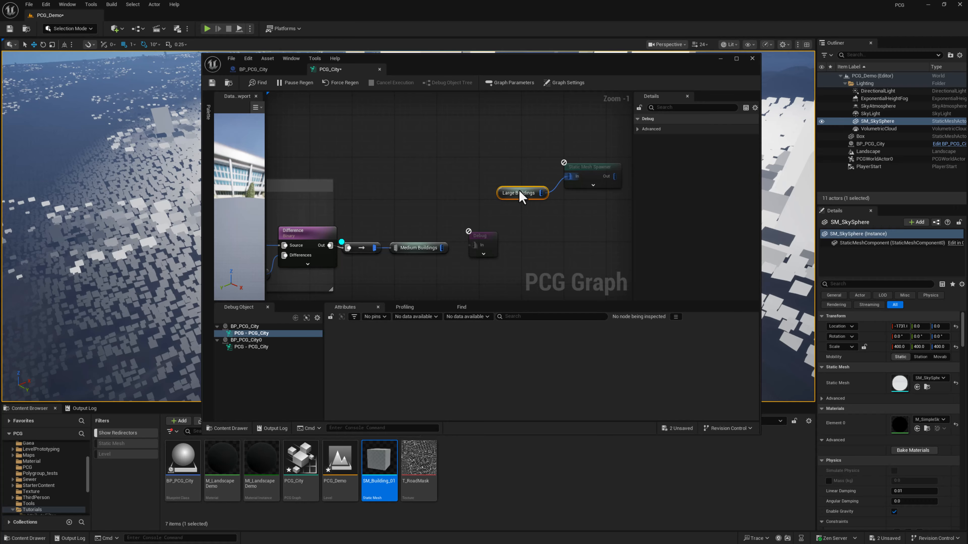
drag(521, 196, 514, 166)
Add a Medium Buildings reroute beneath the Large Buildings one and connect it to the Static Mesh Spawner
right_click(505, 190)
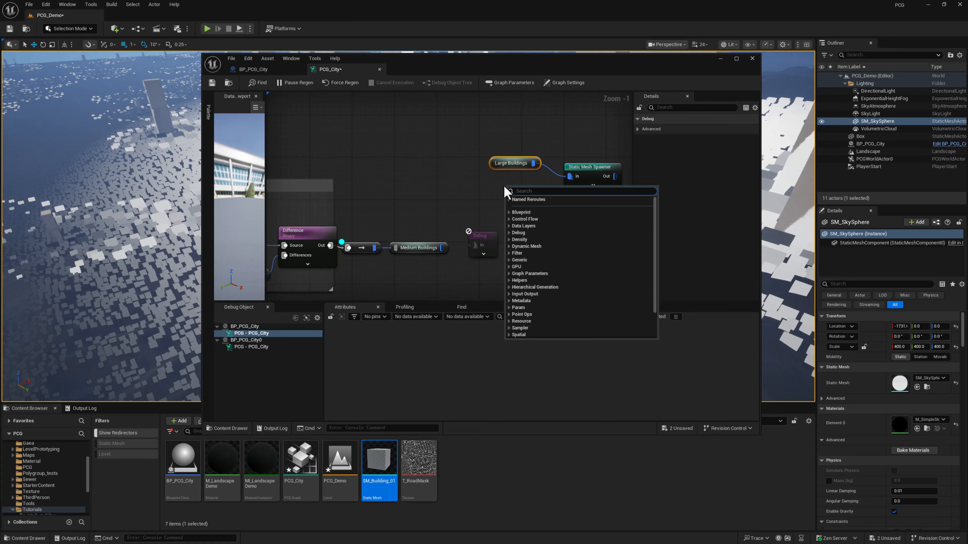
text(med)
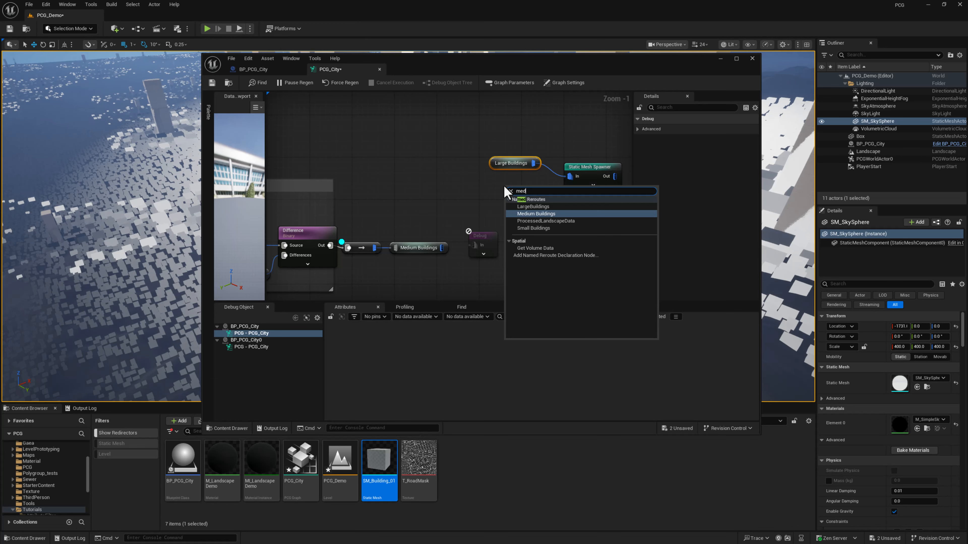
key(Return)
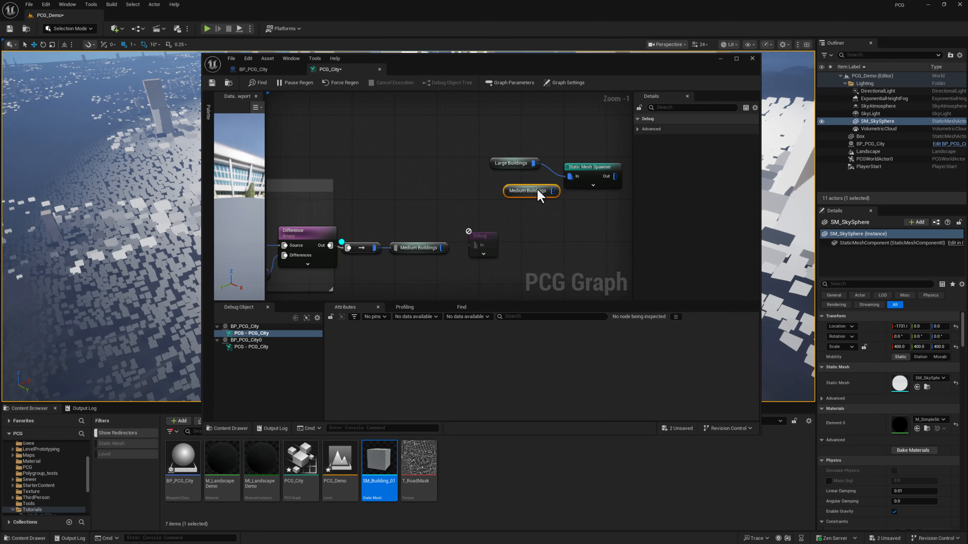
drag(546, 183, 549, 188)
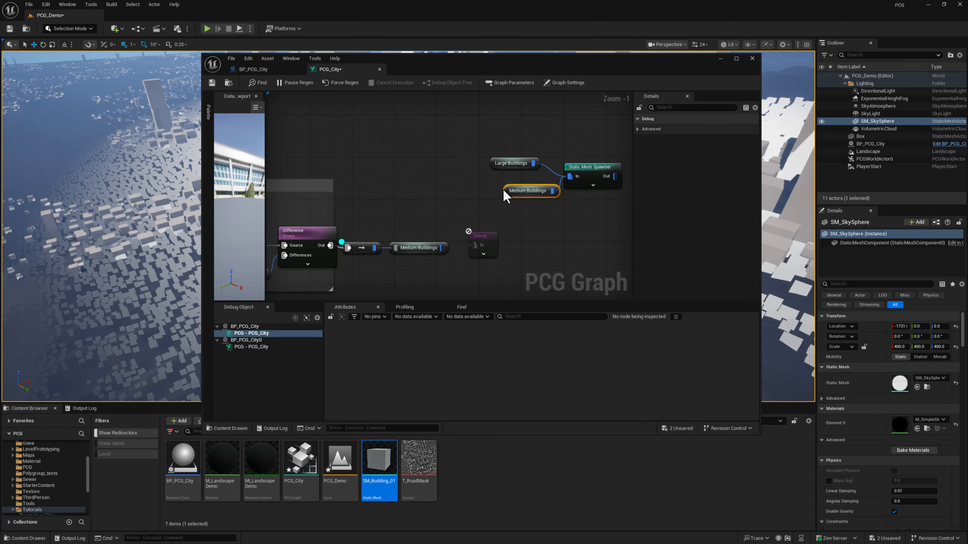
Add a Small Buildings reroute beneath the Medium Buildings one and connect it to the Static Mesh Spawner
right_click(504, 205)
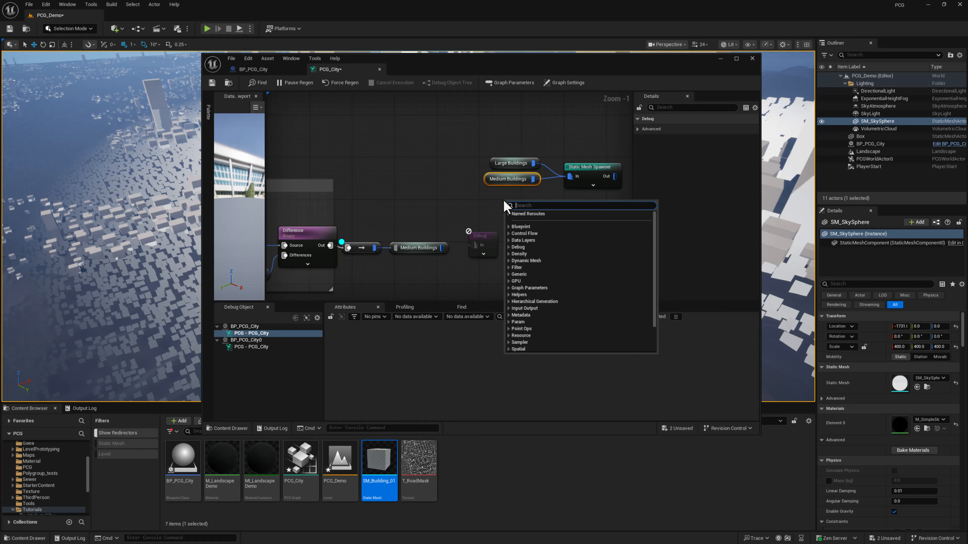
text(small)
click(533, 221)
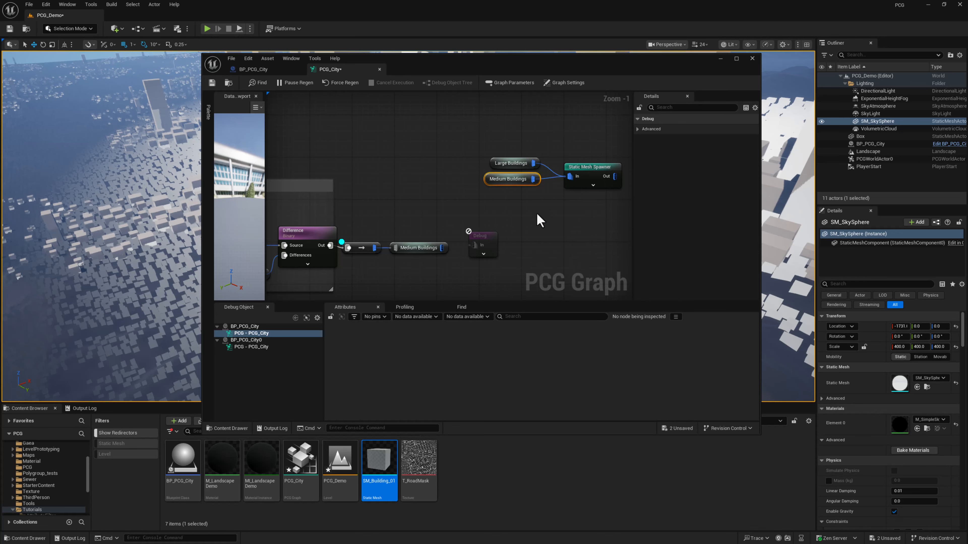
drag(550, 209, 568, 181)
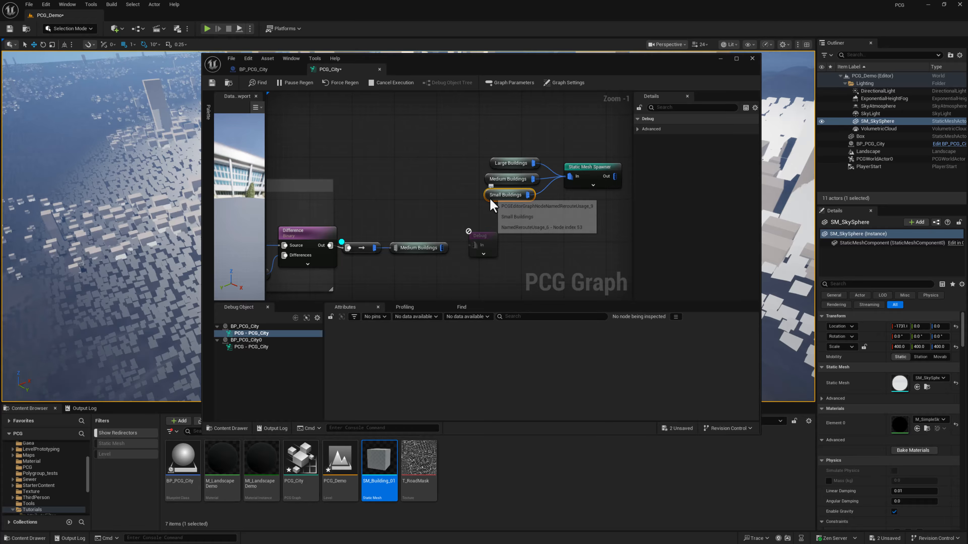
drag(495, 198, 501, 198)
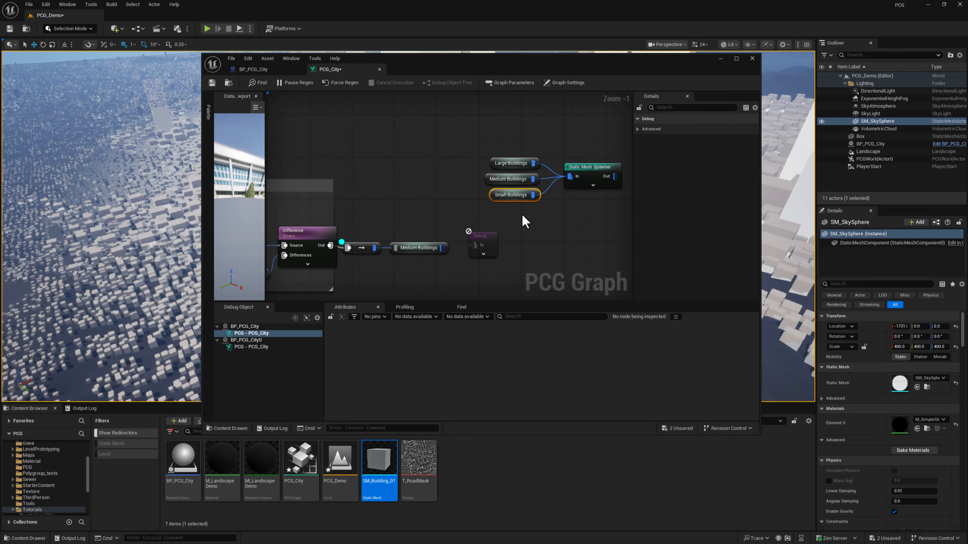
Turn off debug display on the reroute after the medium buildings' Difference and on the small and large buildings' Self Pruning nodes
right_drag(524, 223, 584, 193)
click(426, 221)
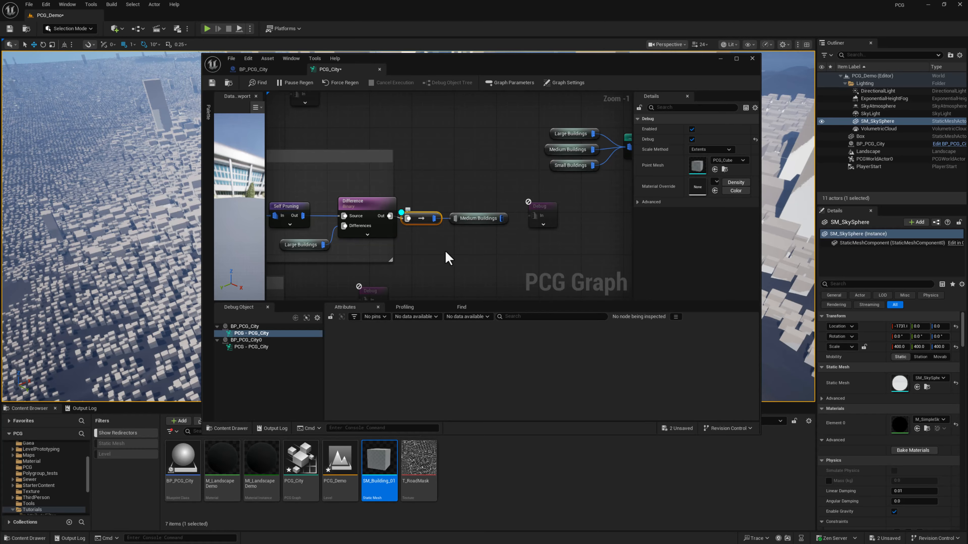
right_drag(435, 260, 557, 140)
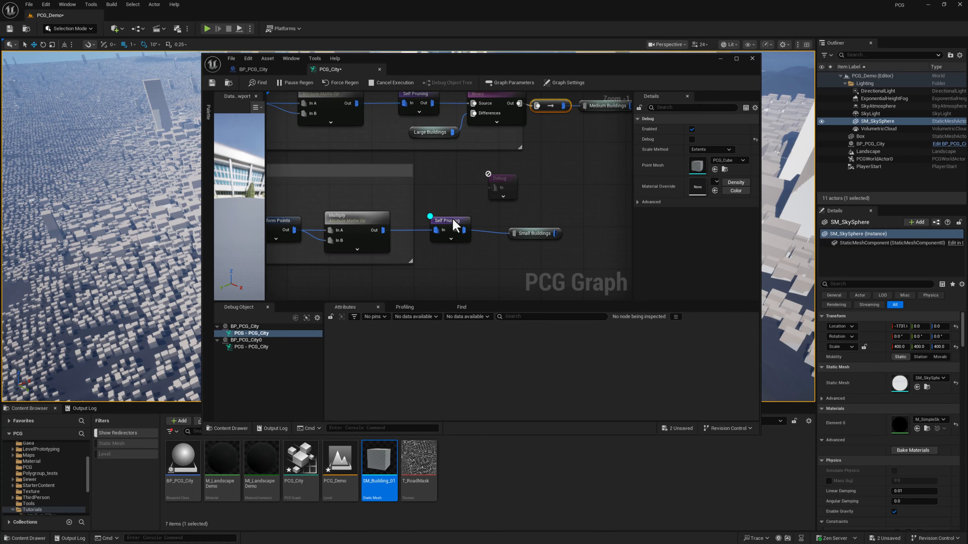
click(449, 223)
scroll(442, 214, down, 3)
right_drag(438, 205, 531, 302)
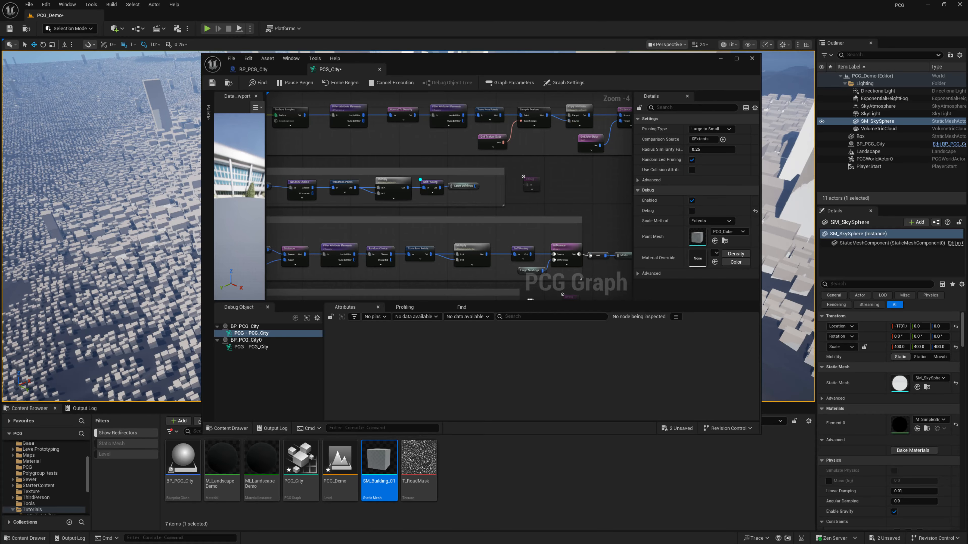
click(432, 185)
key(d)
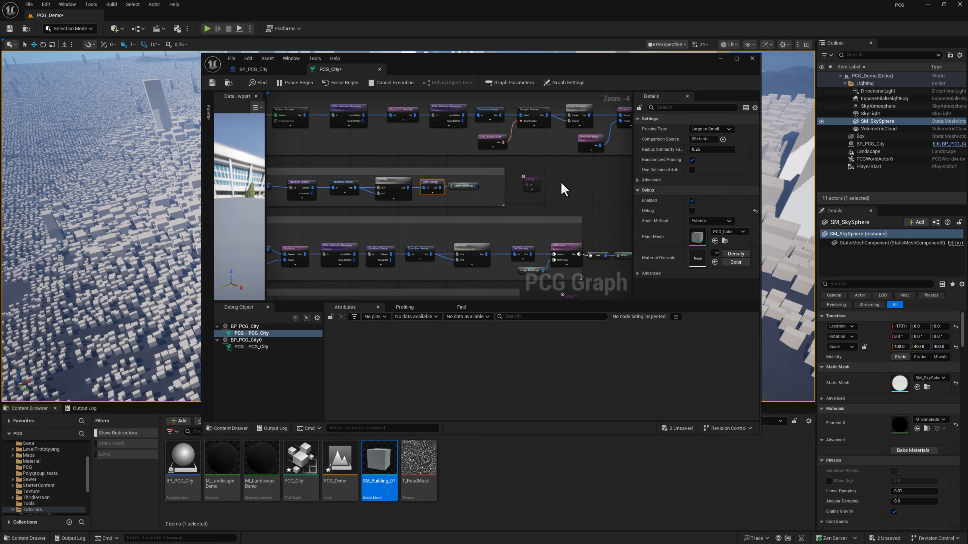
Move the graph editor window out of the level view and shift the BP_PCG_City actor along its X axis
right_drag(561, 185, 307, 240)
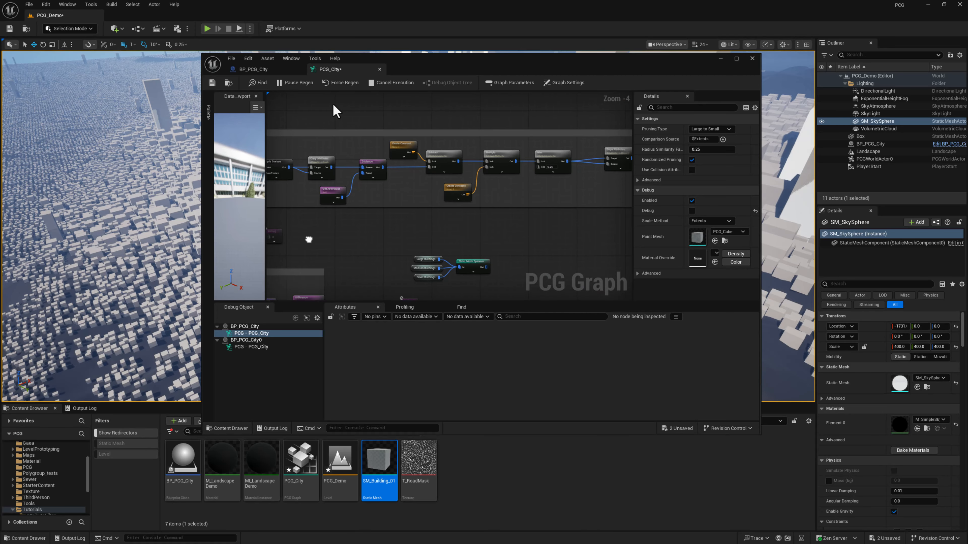
drag(456, 64, 966, 160)
right_drag(579, 214, 627, 162)
key(s)
click(641, 203)
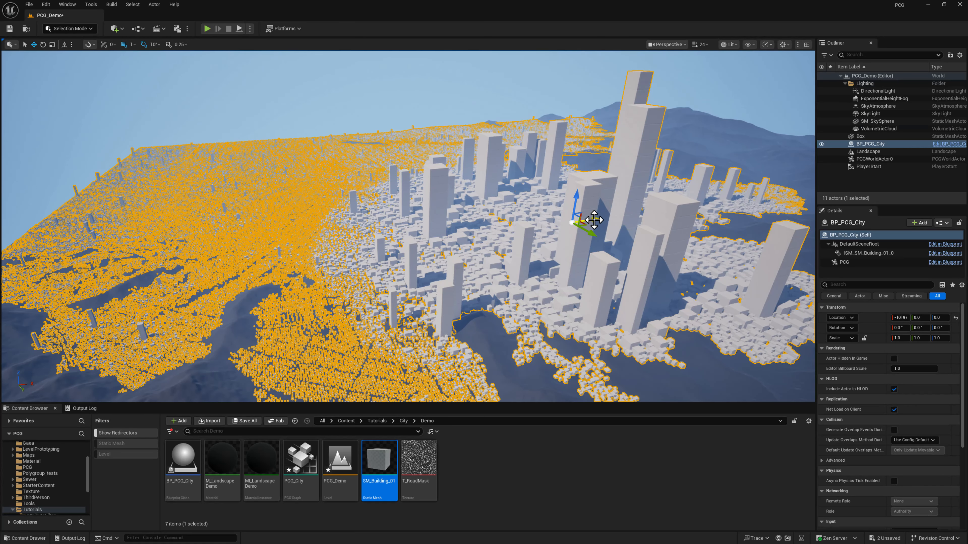
drag(594, 220, 456, 238)
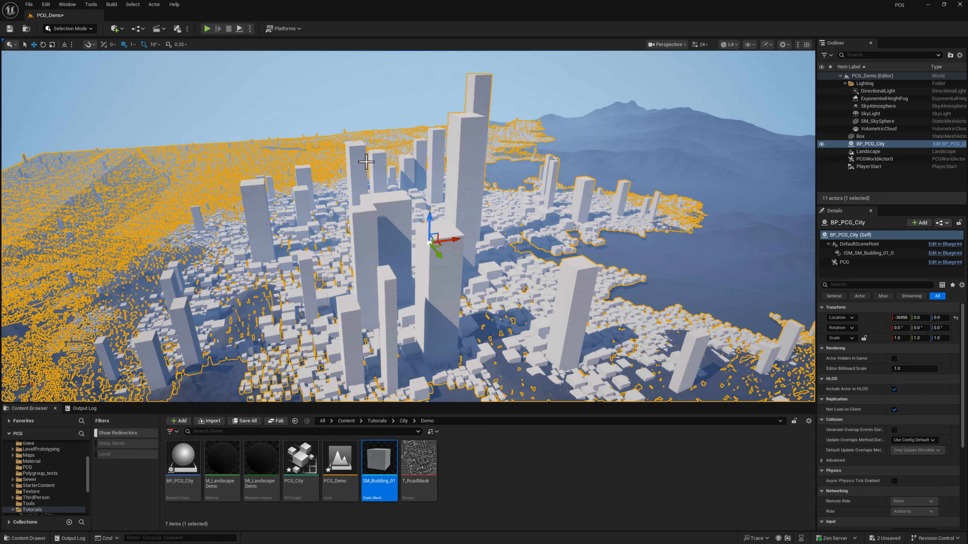
click(343, 118)
right_drag(343, 118, 464, 156)
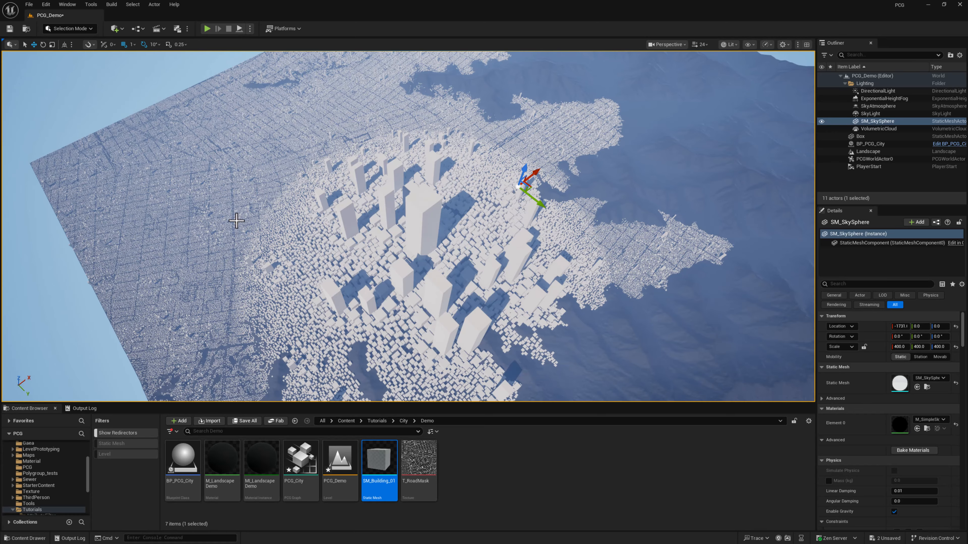
right_drag(175, 271, 237, 247)
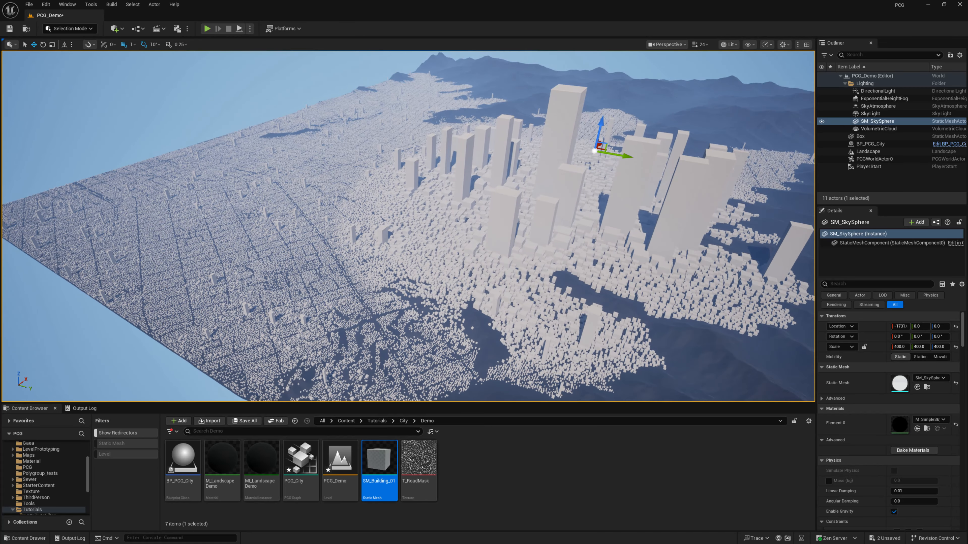